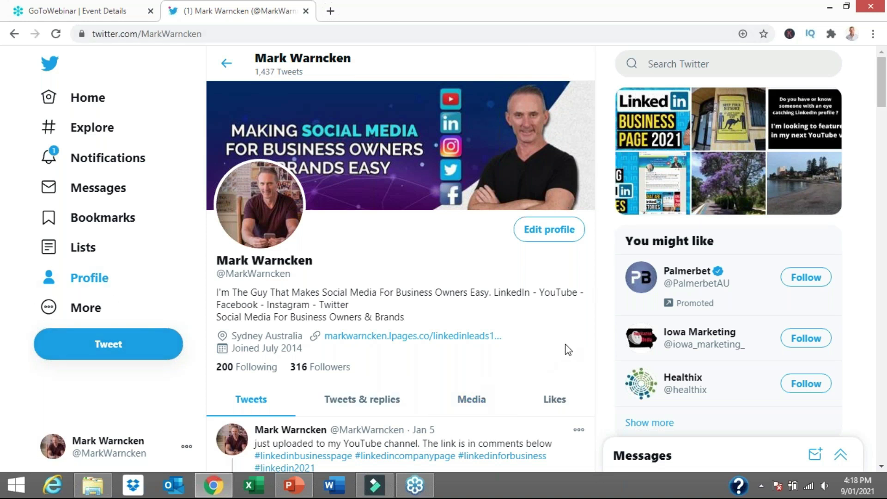
Scroll up and down through the current profile page before signing out
scroll(567, 350, "down", 3)
scroll(568, 349, "up", 3)
scroll(400, 277, "down", 5)
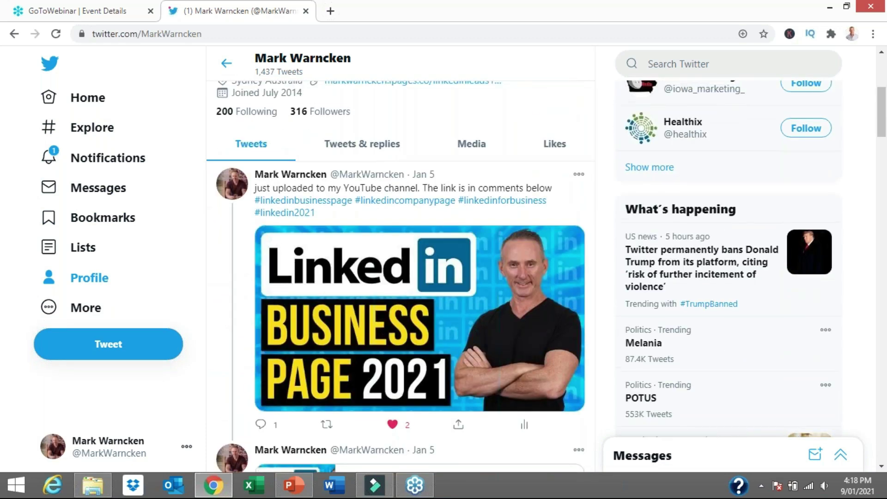
scroll(125, 191, "up", 5)
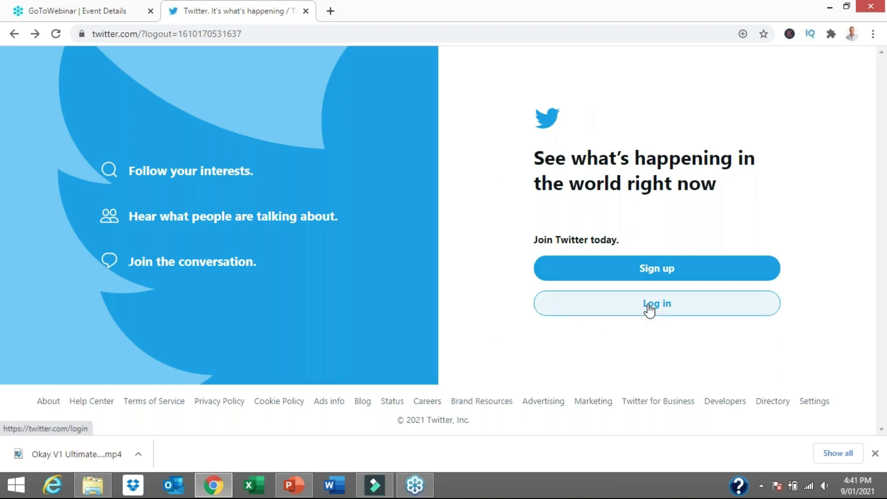
Start sign-up for a new account and submit the texted verification code
left_click(645, 276)
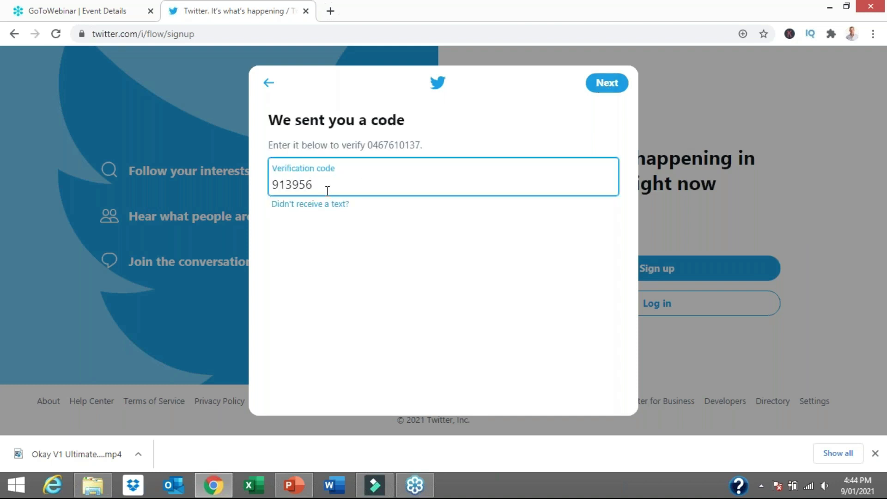
left_click(610, 86)
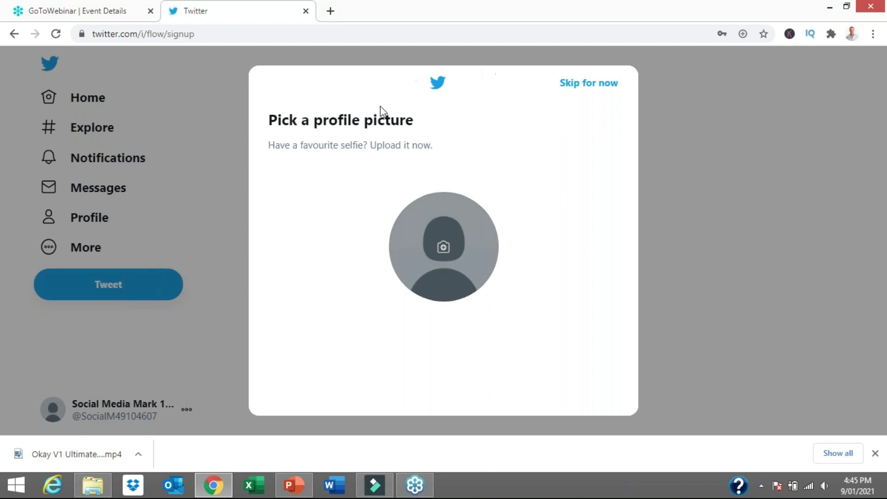
Upload the headshot, zoom and reposition it to head and shoulders, and apply the crop
left_click(443, 248)
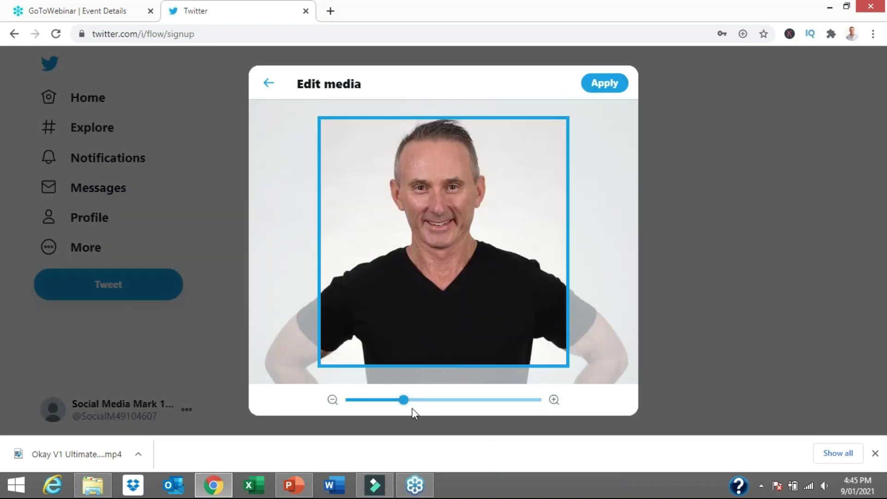
mouse_move(402, 401)
left_mouse_down()
mouse_move(372, 401)
mouse_move(396, 412)
mouse_move(397, 401)
left_mouse_up()
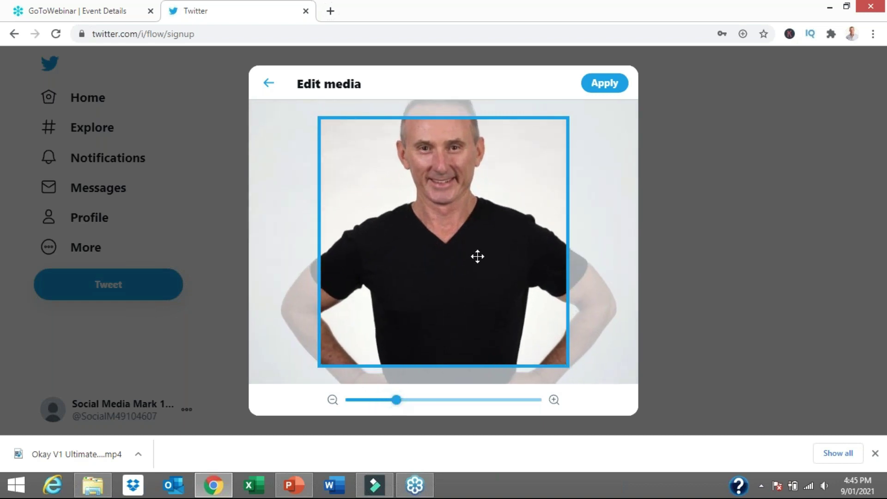
left_click_drag(478, 256, 483, 283)
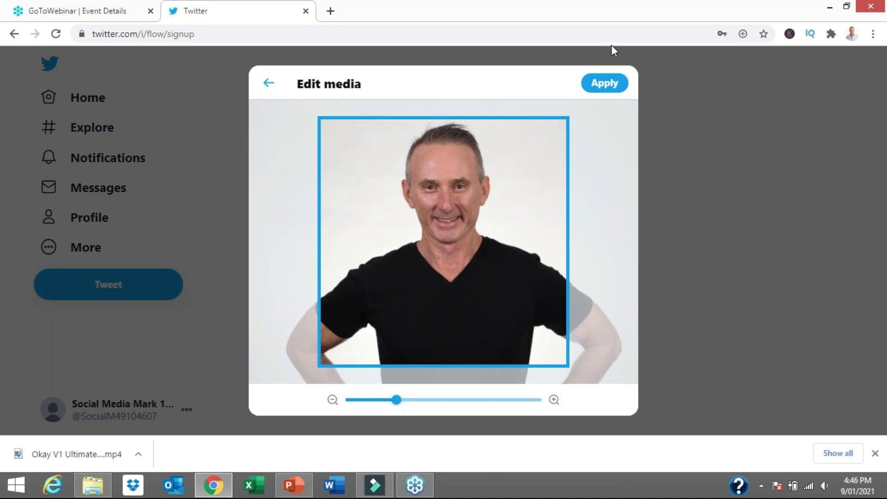
left_click(606, 84)
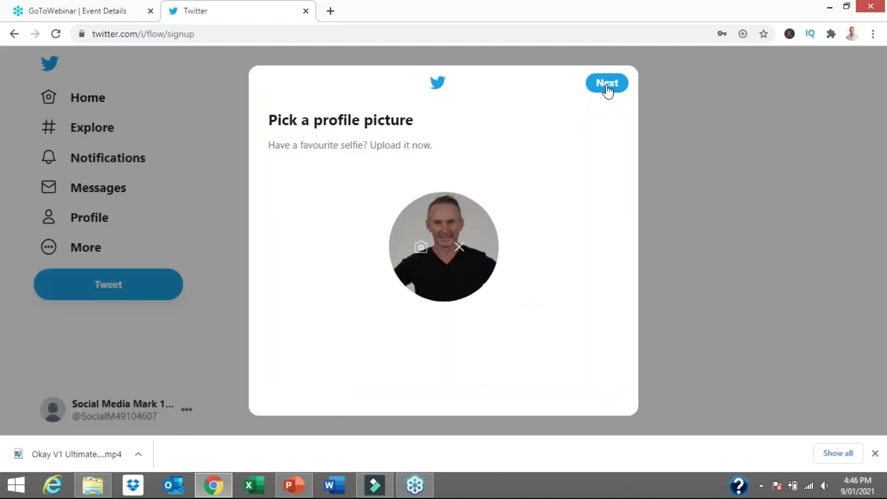
Paste 'Making Social Media For Business Owners Easy' as the bio and continue
left_click(606, 87)
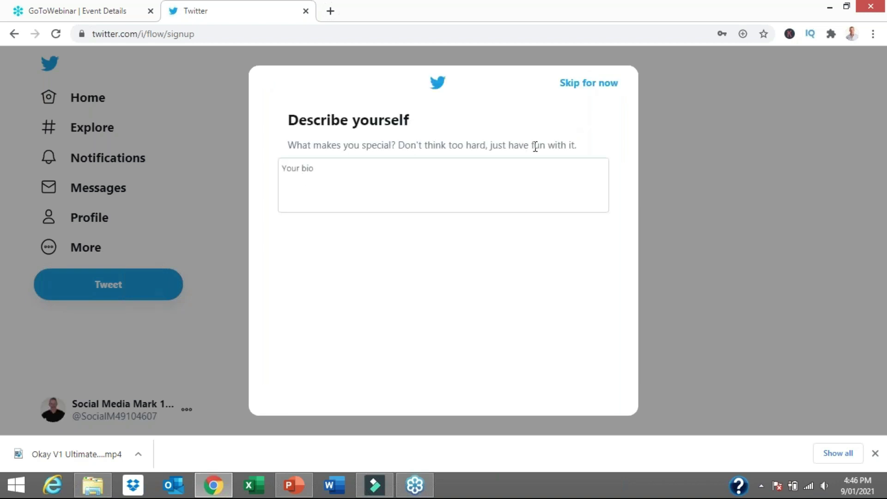
left_click(334, 171)
type("Making Social Media For Business Owners Easy")
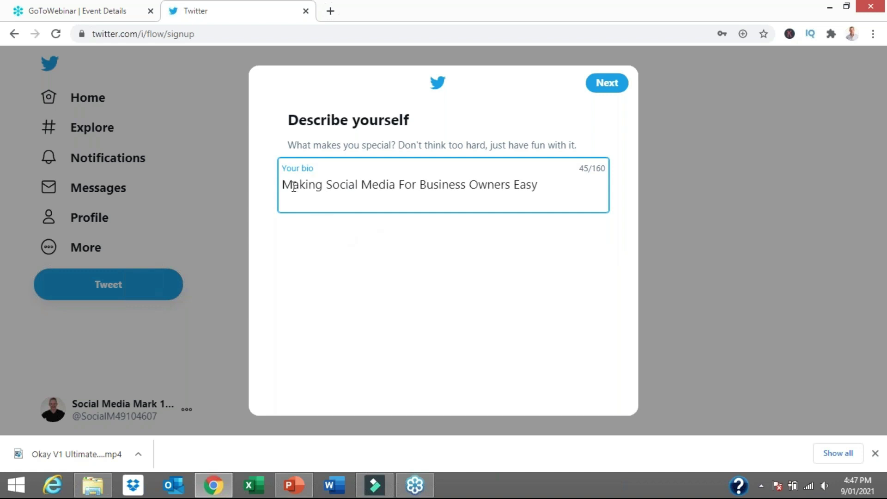
left_click(607, 84)
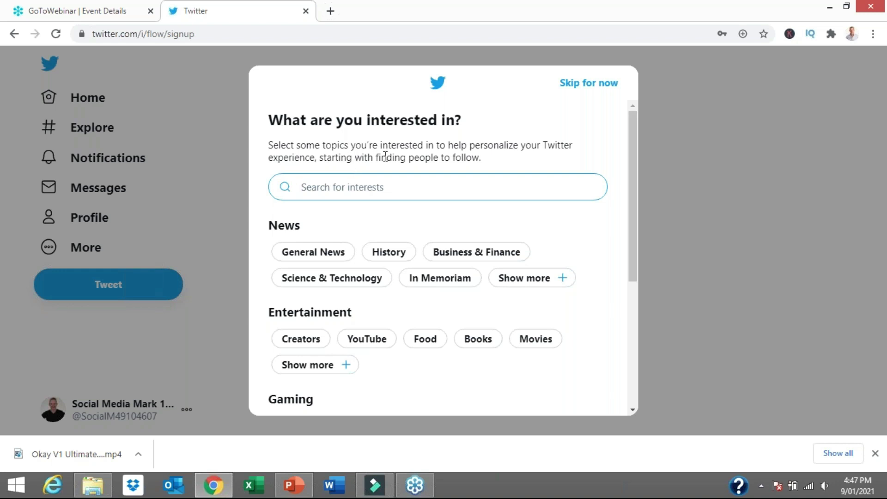
Pick General News, YouTube, Football, Athletics and Travel as interests and continue
scroll(386, 157, "down", 5)
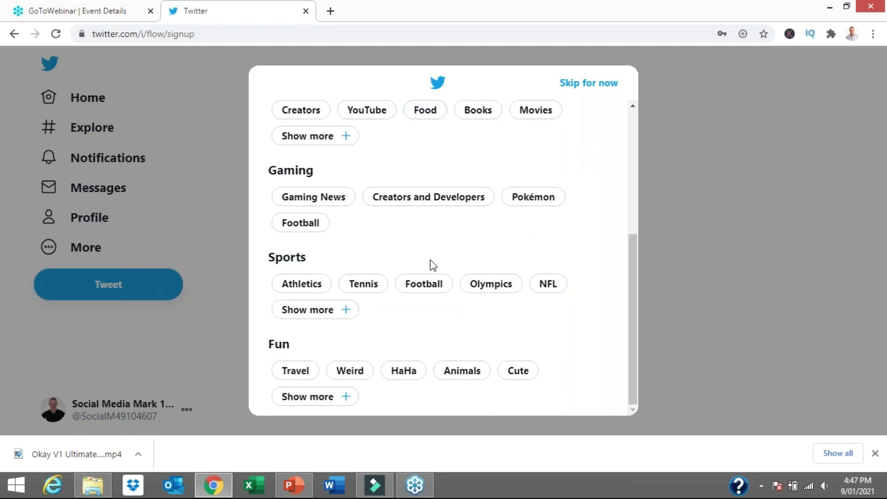
scroll(433, 262, "up", 5)
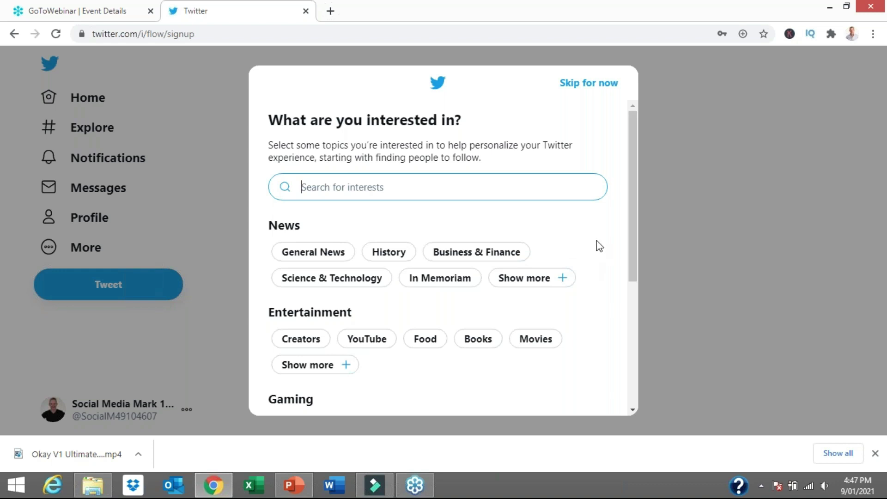
scroll(599, 246, "down", 5)
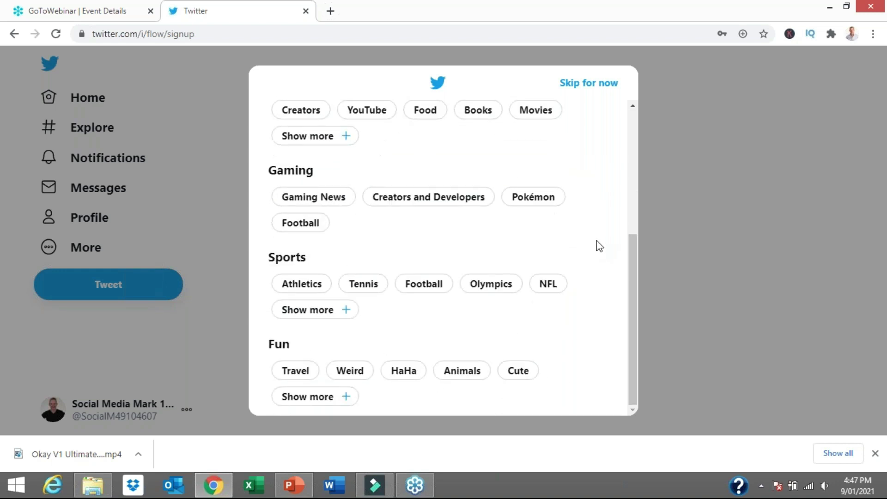
scroll(596, 246, "up", 5)
scroll(559, 246, "down", 1)
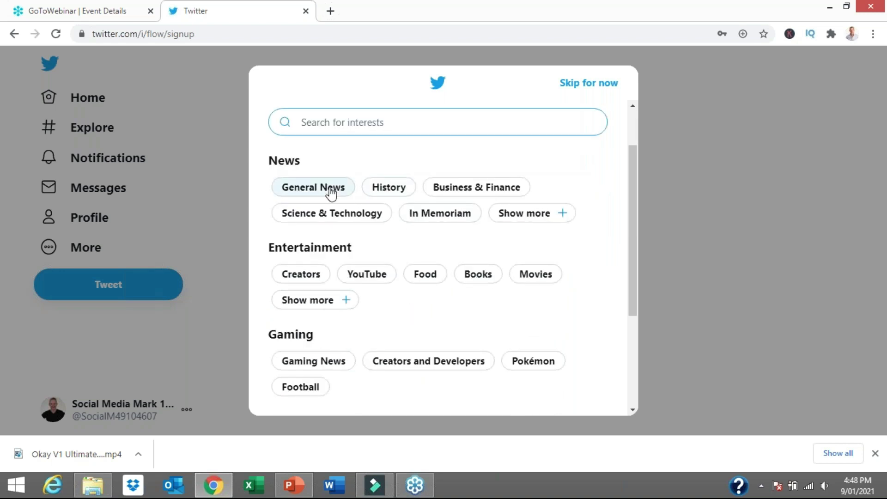
left_click(330, 189)
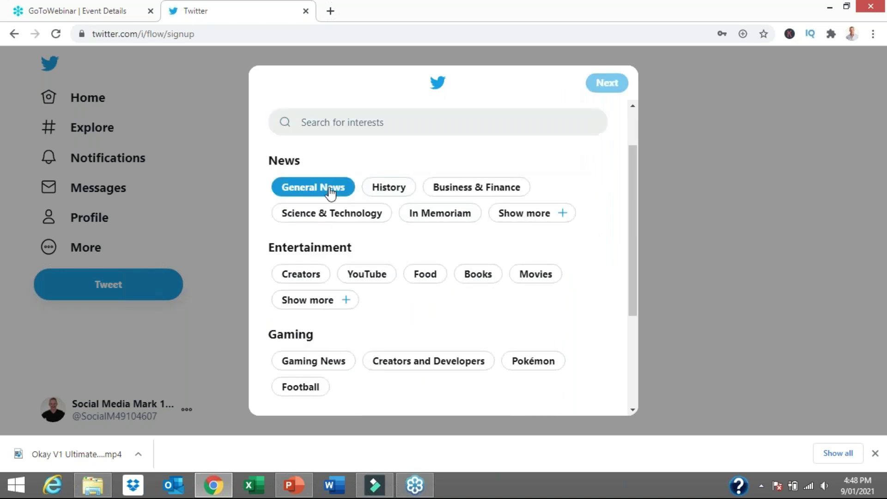
left_click(372, 277)
scroll(373, 281, "down", 3)
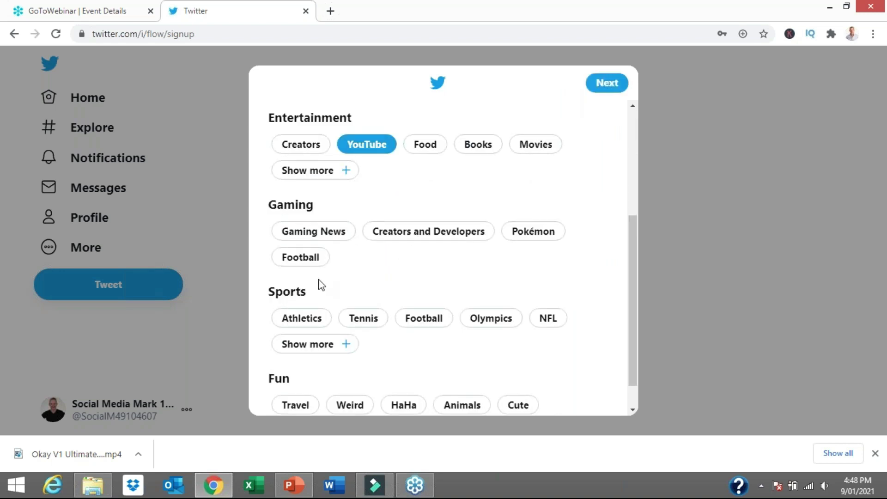
left_click(299, 258)
left_click(314, 318)
scroll(358, 297, "down", 1)
left_click(291, 375)
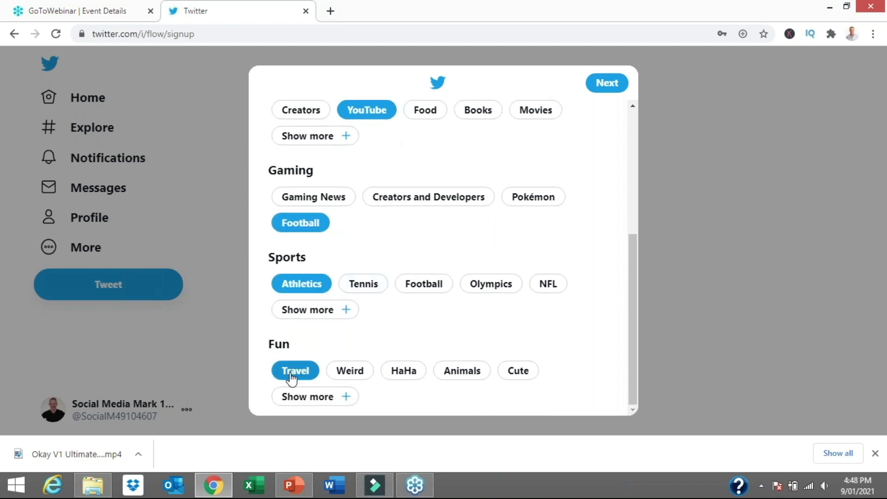
left_click(602, 88)
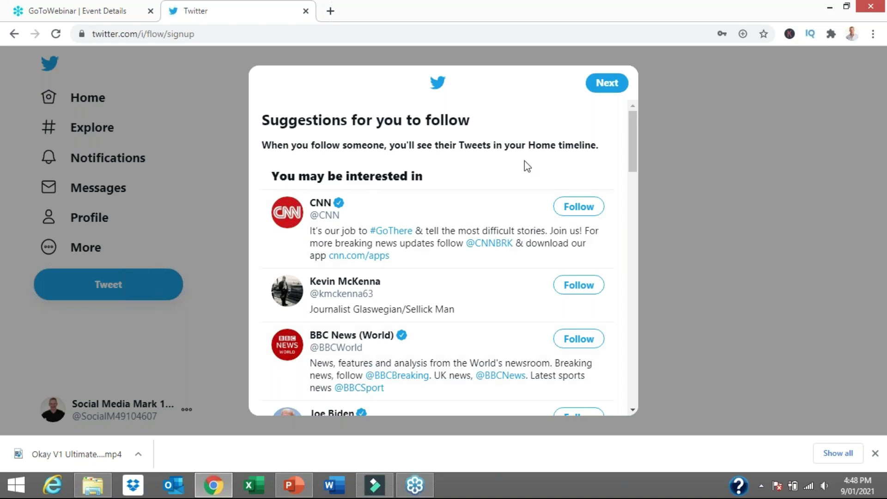
Follow CNN, another suggested account and The New York Times
scroll(629, 324, "down", 3)
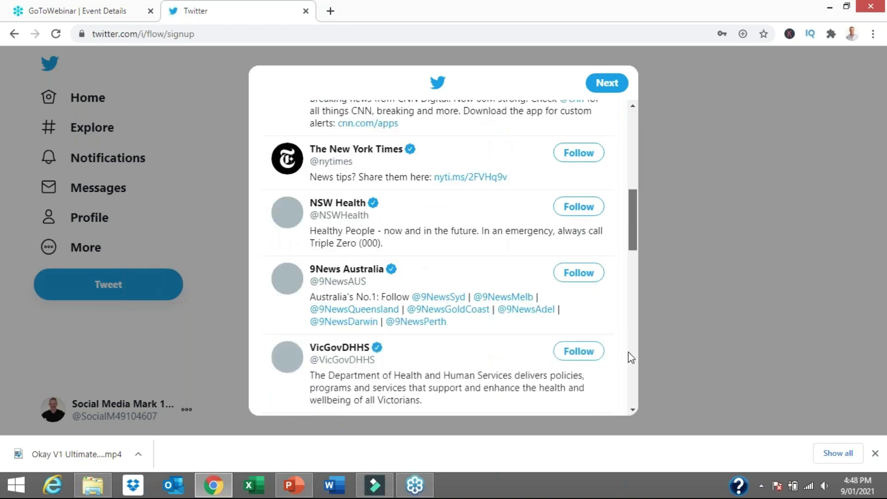
scroll(633, 324, "down", 4)
scroll(636, 244, "up", 8)
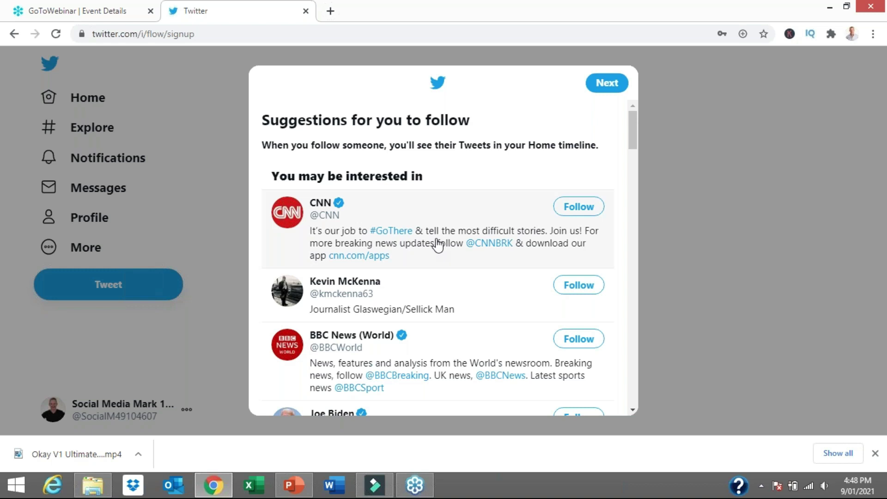
scroll(476, 286, "down", 3)
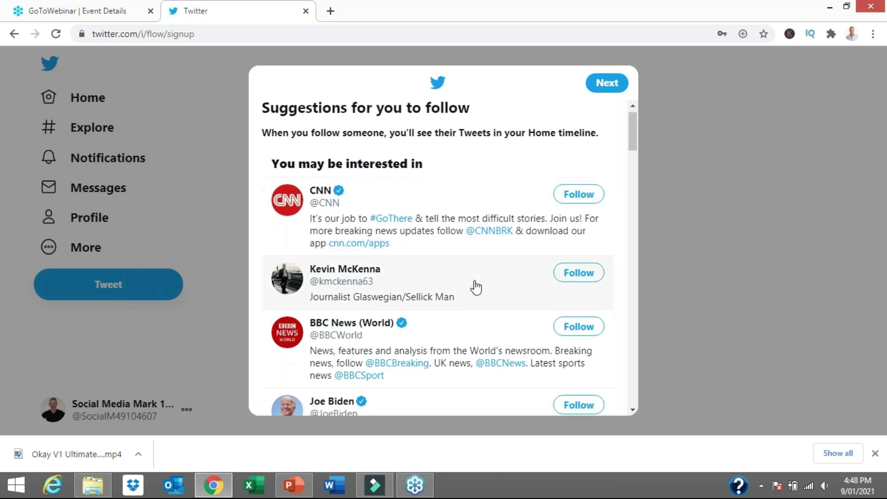
scroll(475, 286, "down", 5)
scroll(479, 291, "up", 8)
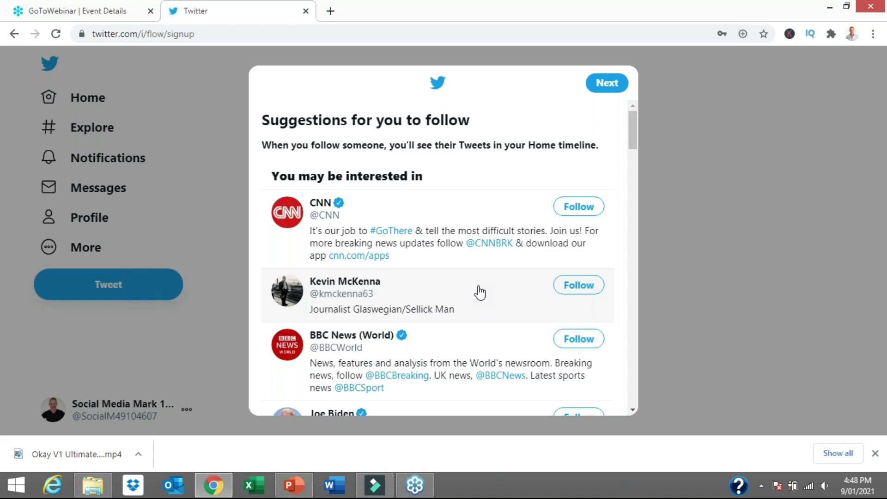
scroll(483, 296, "down", 7)
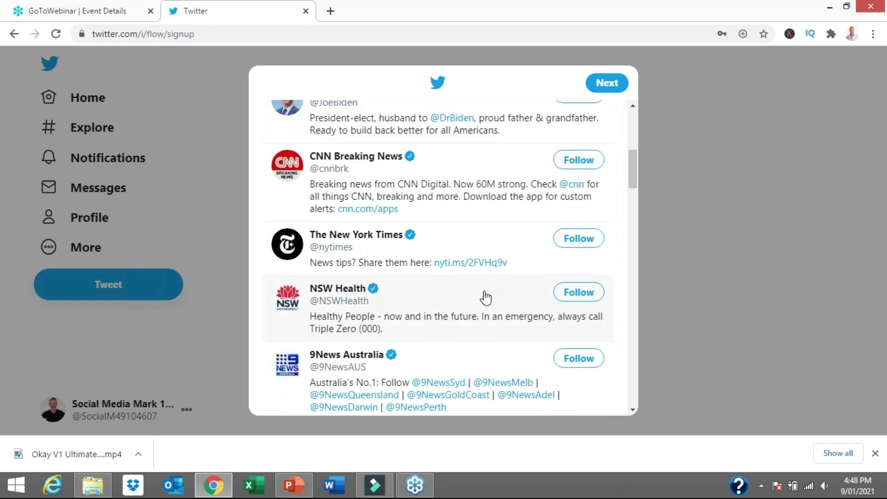
scroll(483, 296, "up", 7)
left_click(595, 211)
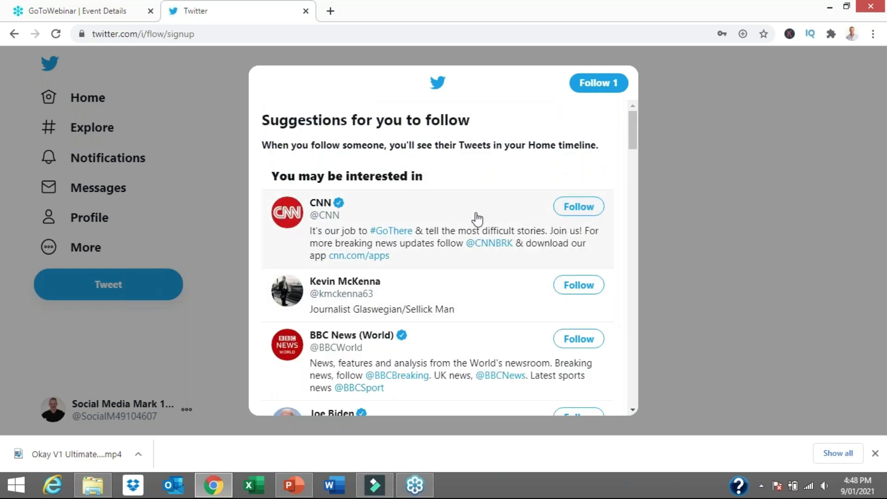
scroll(478, 219, "down", 6)
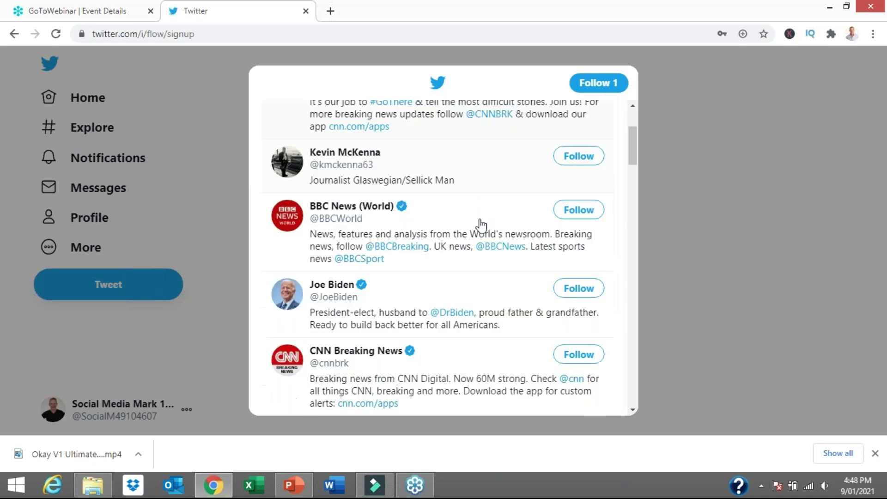
left_click(576, 160)
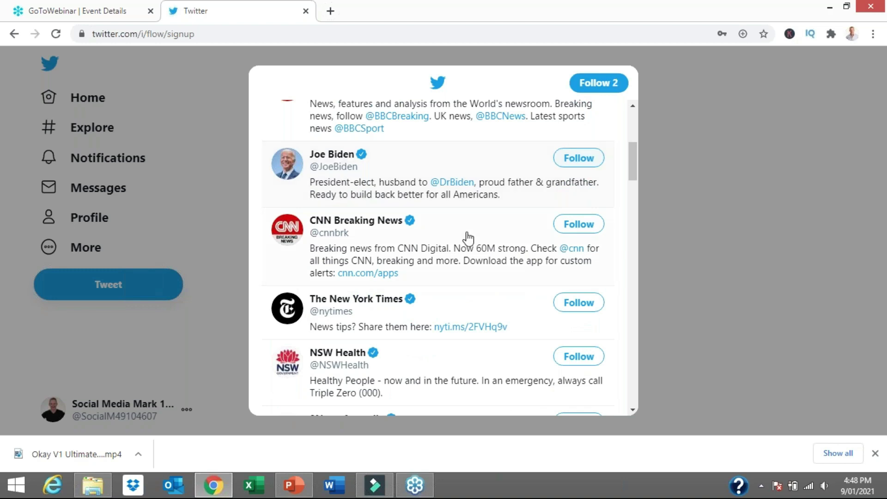
scroll(493, 250, "down", 1)
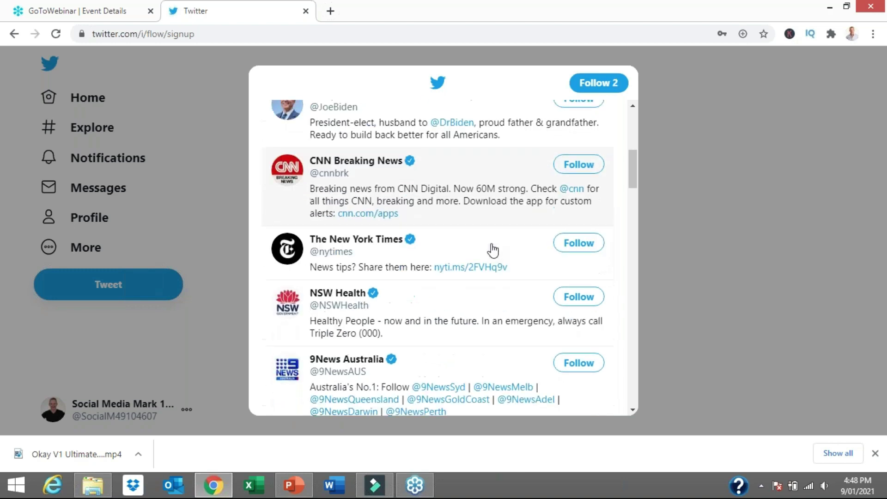
left_click(578, 237)
Follow NSW Health, 9News Australia and one more suggested account
scroll(479, 251, "down", 4)
scroll(432, 226, "up", 3)
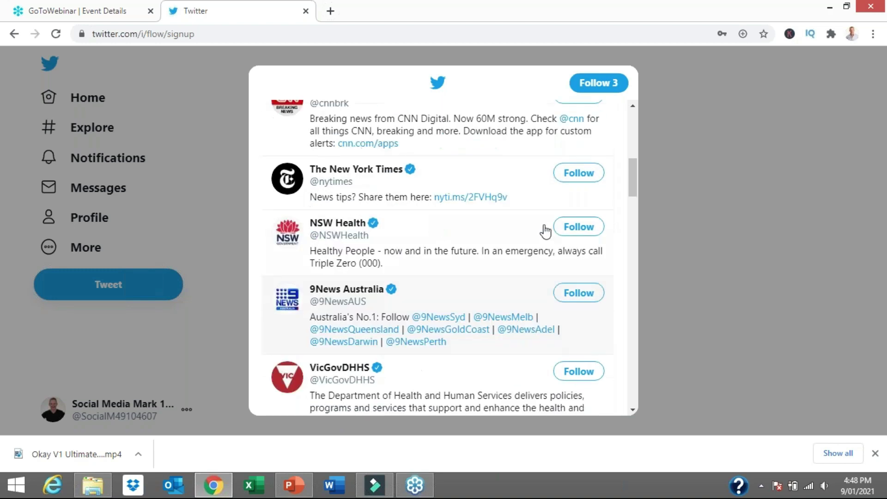
left_click(576, 290)
left_click(575, 290)
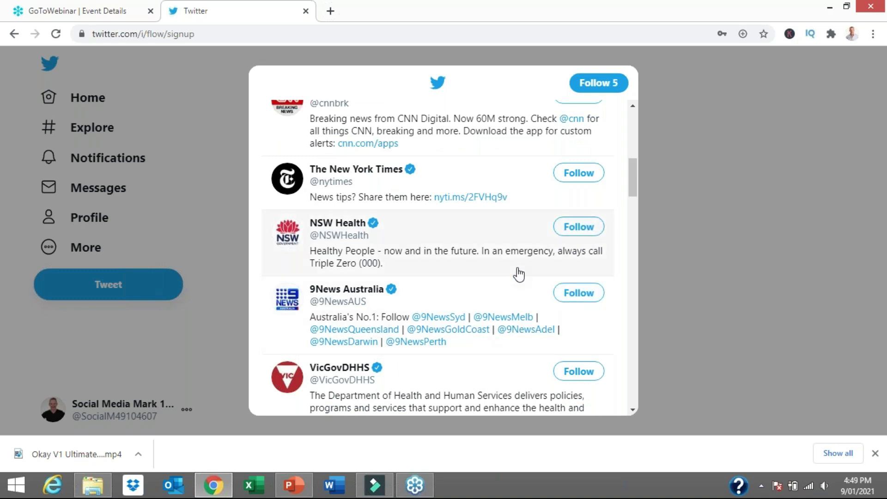
scroll(519, 272, "down", 5)
scroll(519, 275, "down", 8)
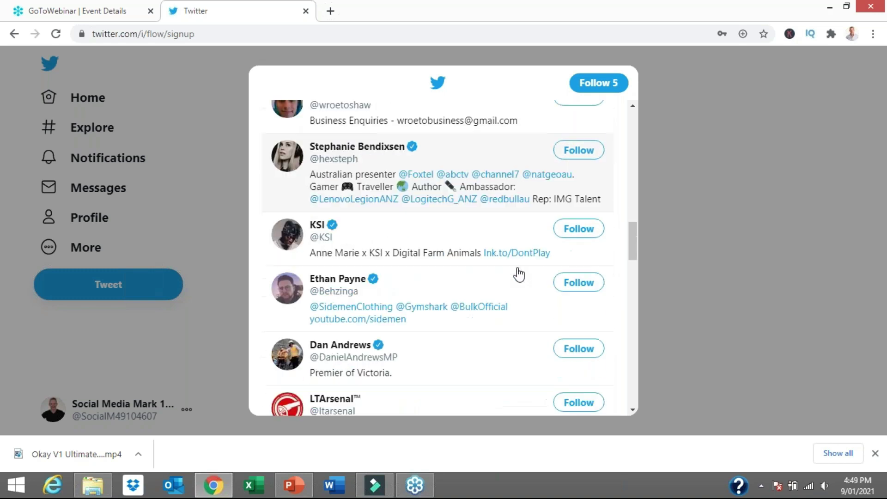
scroll(519, 274, "down", 6)
scroll(519, 275, "down", 3)
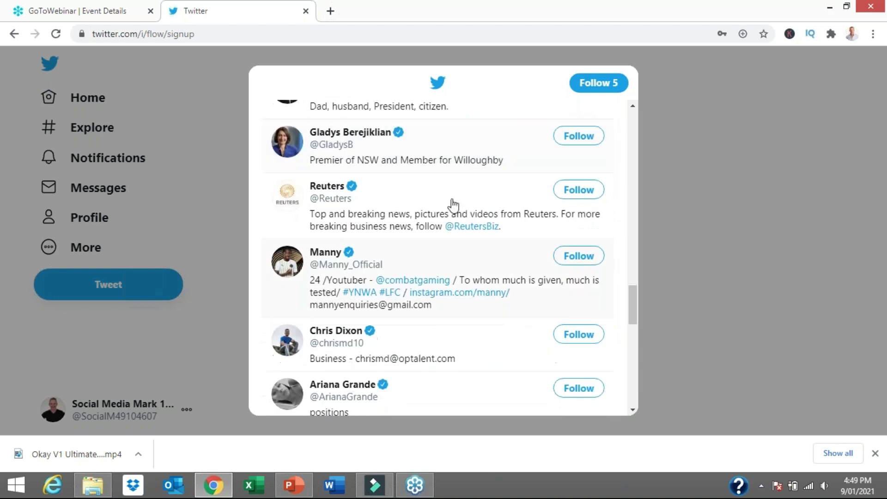
scroll(495, 287, "down", 3)
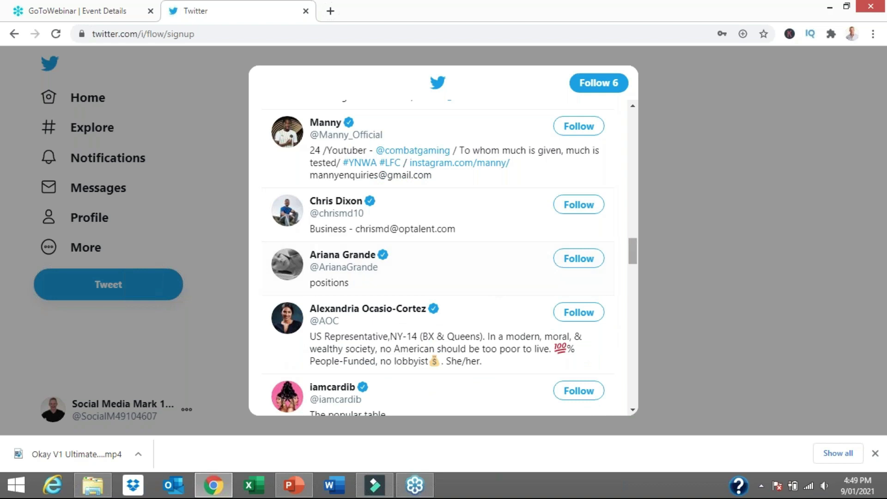
left_click(582, 258)
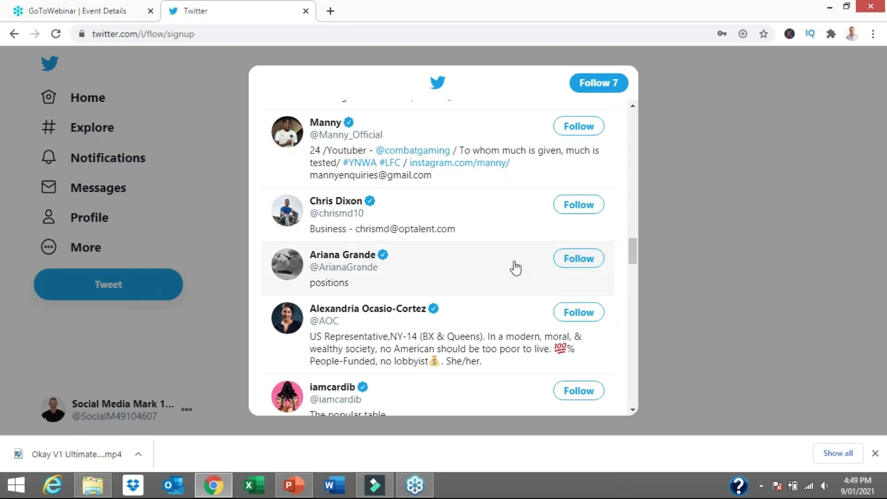
scroll(513, 268, "down", 7)
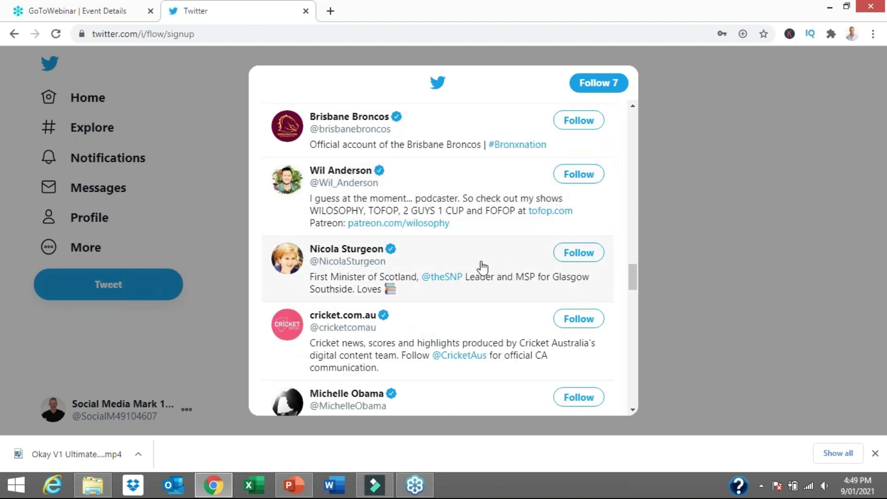
scroll(483, 268, "down", 8)
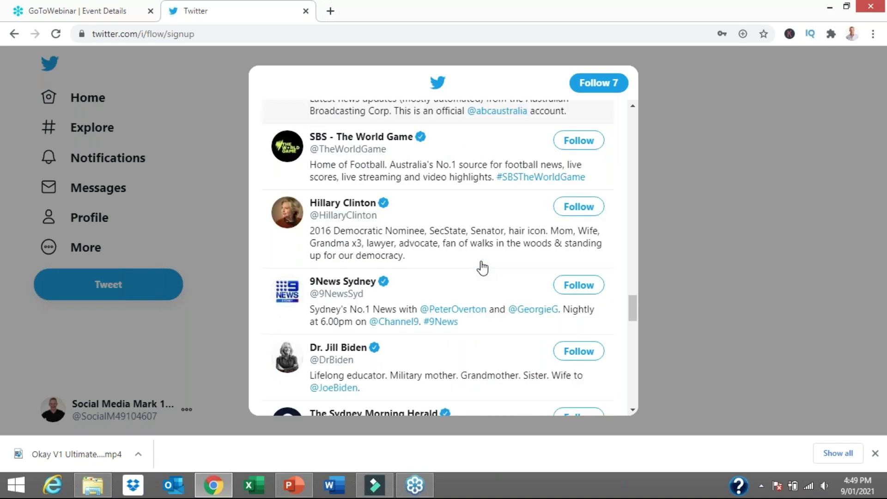
Choose to allow notifications, then block them in Chrome's prompt to reach Home
scroll(483, 267, "down", 11)
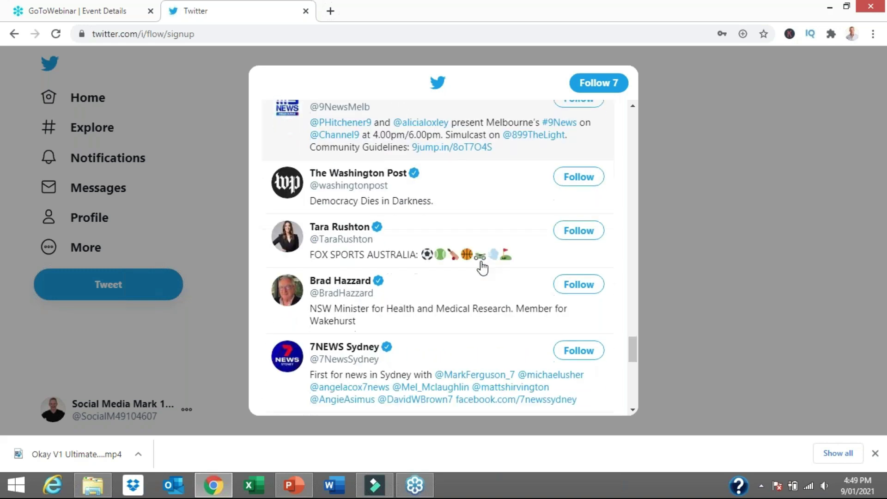
left_click_drag(634, 291, 635, 83)
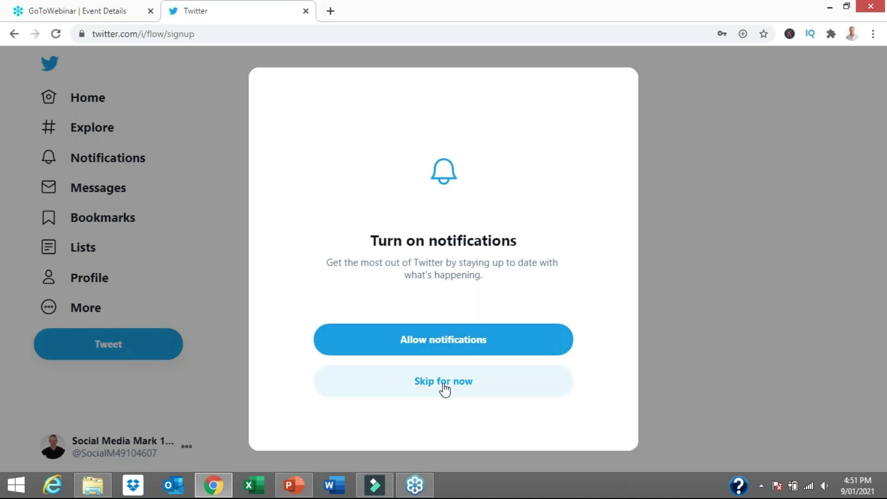
left_click(457, 347)
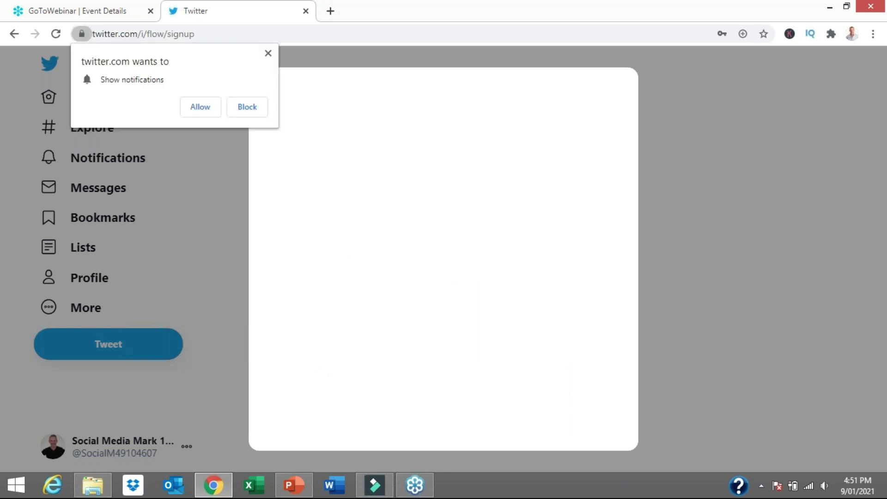
left_click(248, 108)
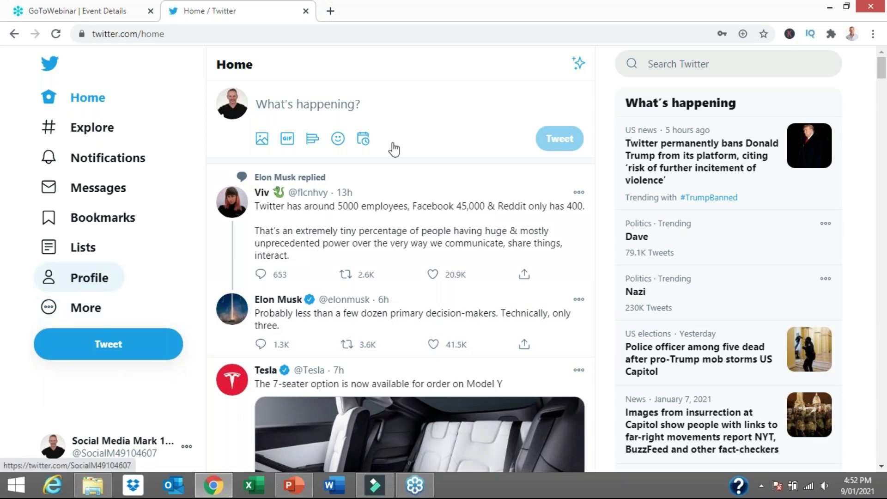
scroll(600, 336, "down", 10)
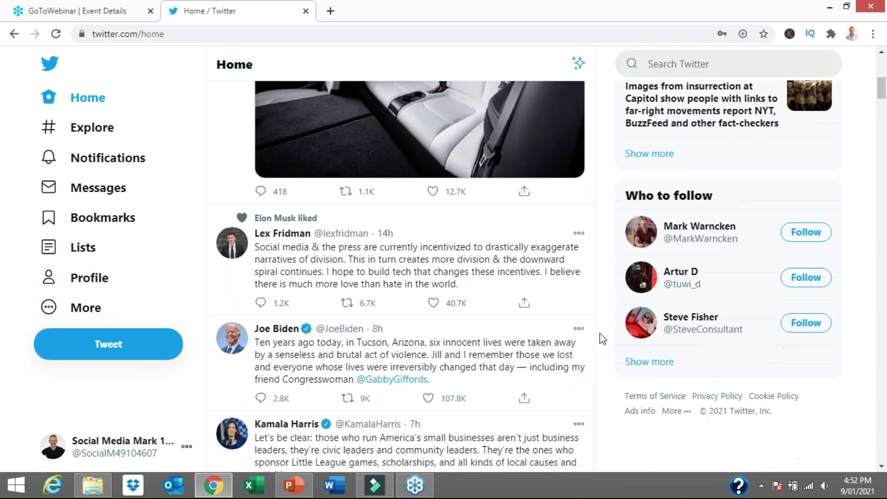
scroll(600, 338, "up", 12)
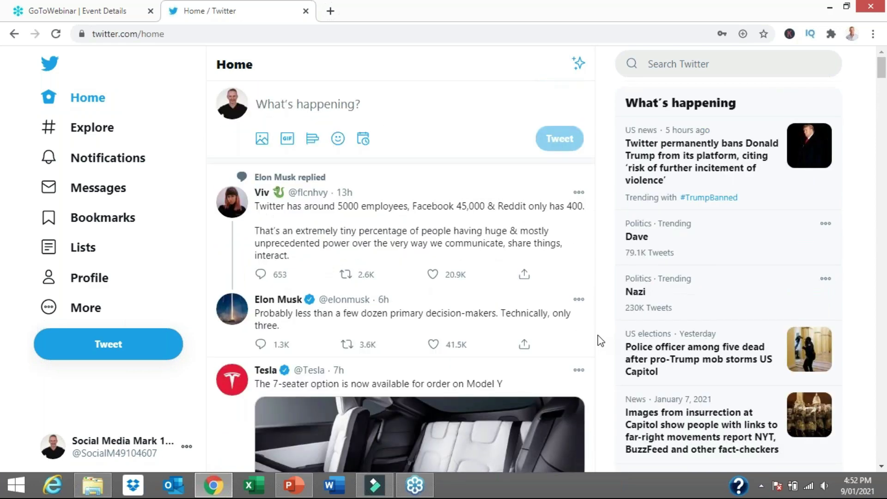
scroll(600, 342, "down", 8)
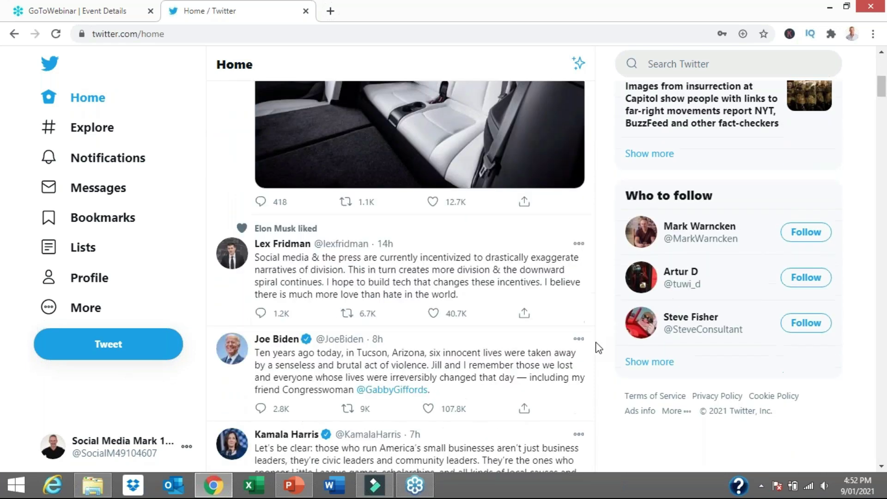
scroll(600, 349, "down", 18)
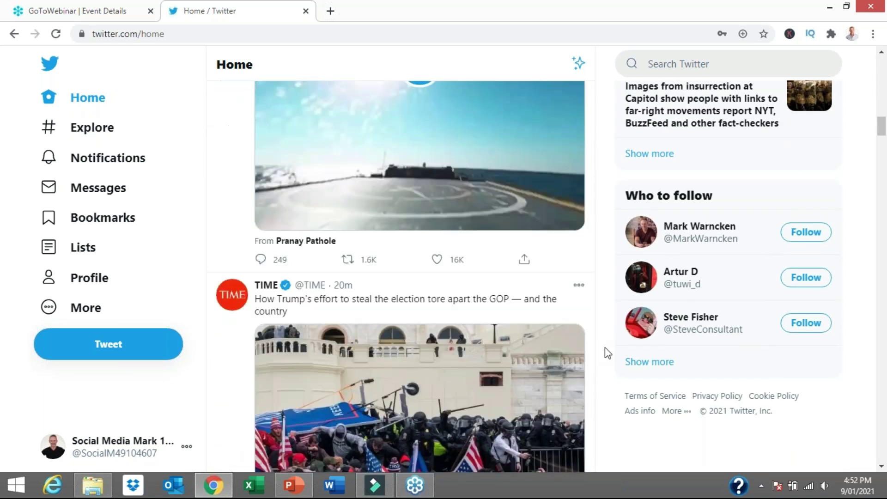
scroll(608, 354, "down", 3)
scroll(607, 356, "up", 10)
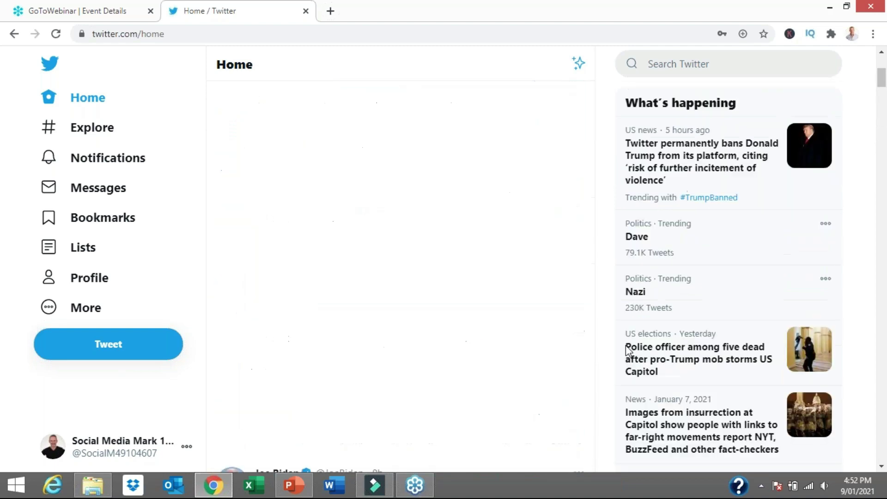
scroll(172, 271, "up", 5)
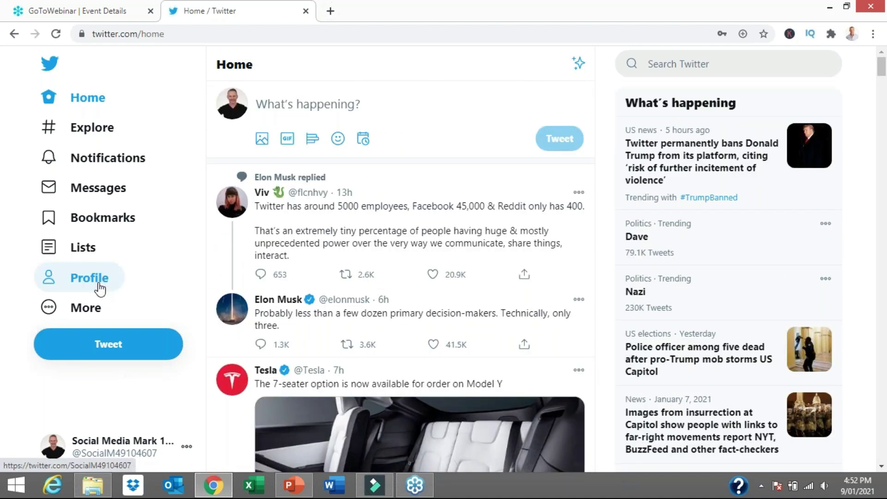
Go to the profile's edit form and select the display name, leaving it unchanged
left_click(99, 288)
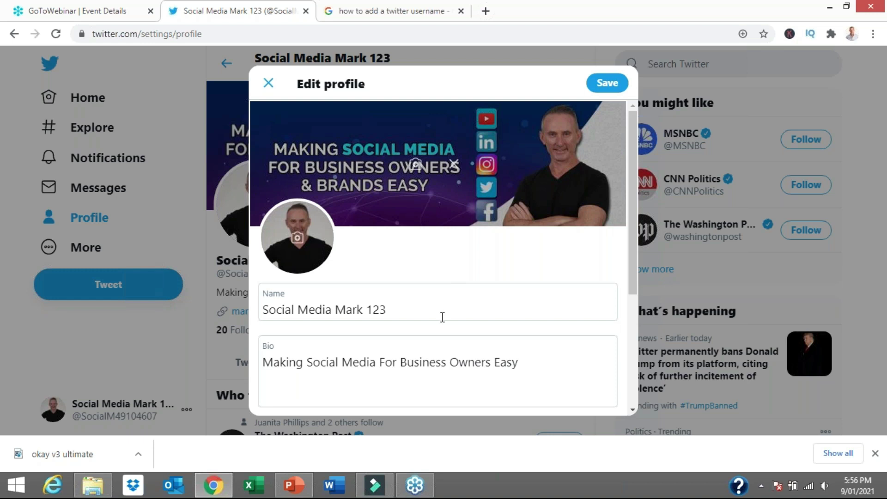
left_click_drag(442, 317, 255, 310)
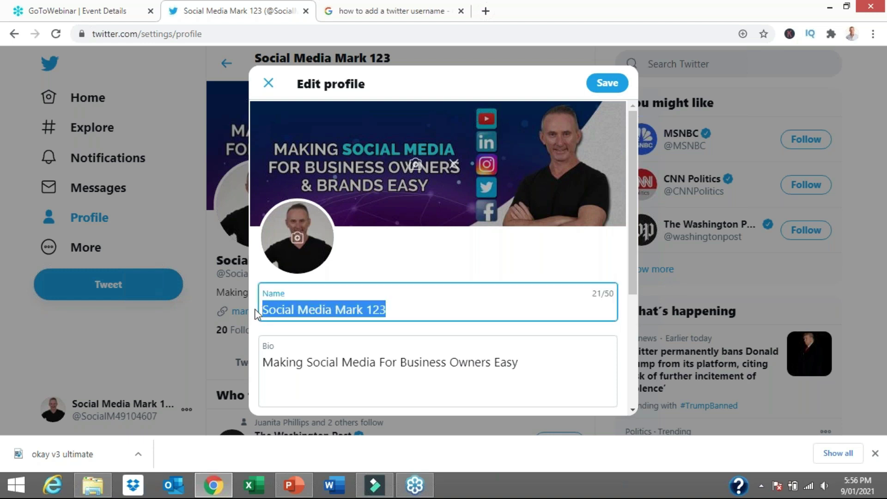
left_click(448, 300)
triple_click(448, 300)
left_click(458, 301)
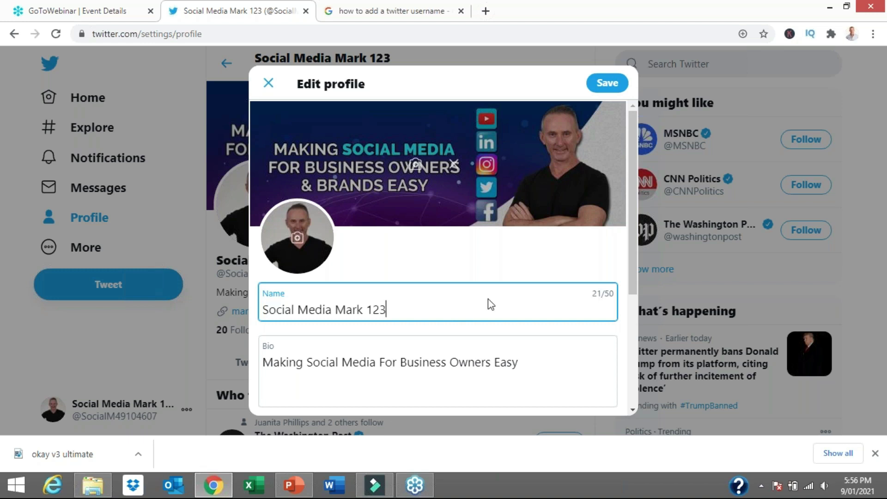
Review the bio, leave Location blank, and enter a landing-page link as Website
scroll(479, 305, "down", 1)
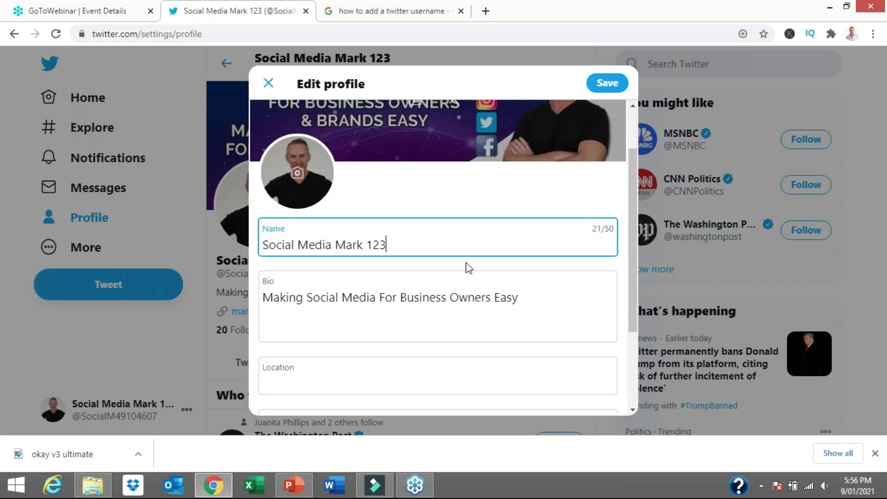
left_click_drag(524, 297, 252, 305)
left_click(339, 314)
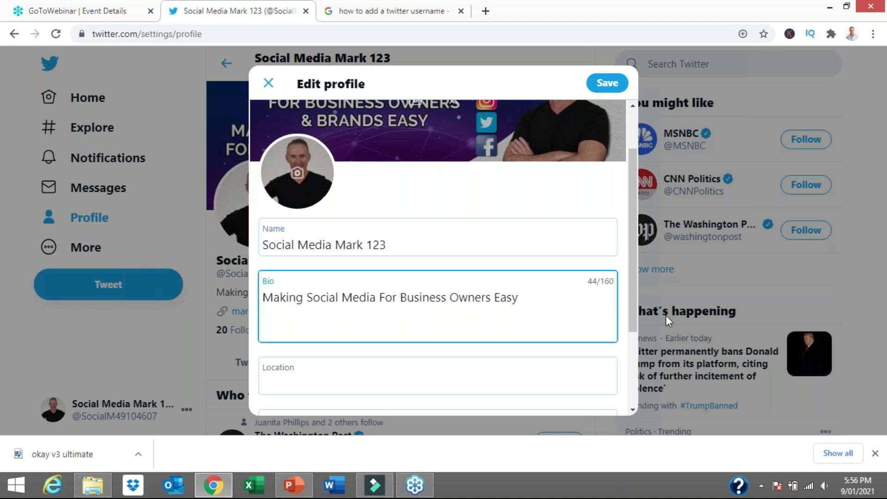
left_click(532, 298)
scroll(532, 299, "down", 3)
left_click(455, 257)
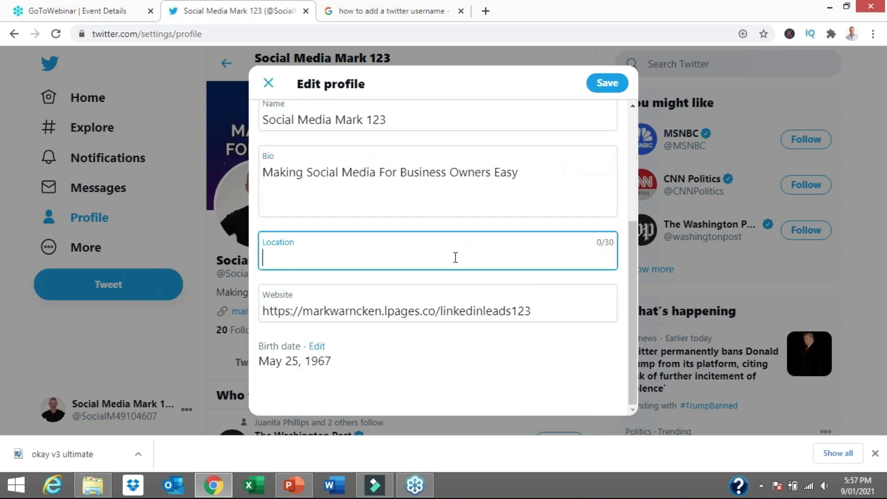
left_click(549, 310)
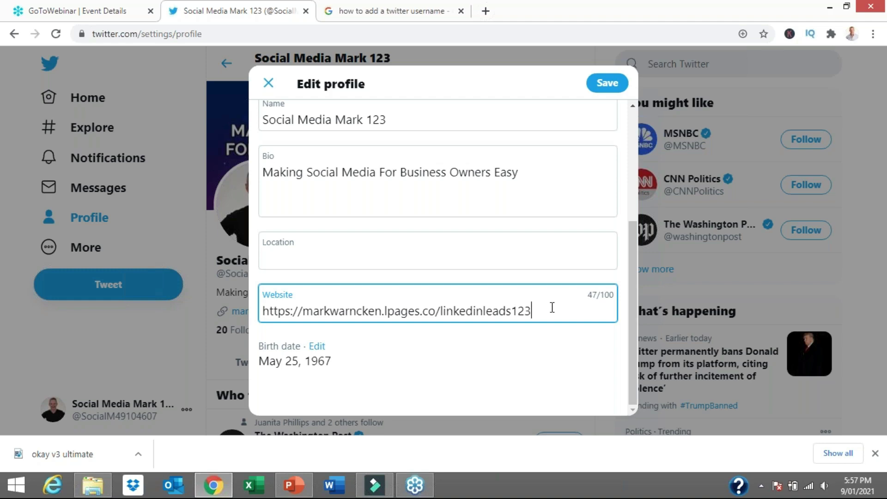
scroll(552, 308, "up", 4)
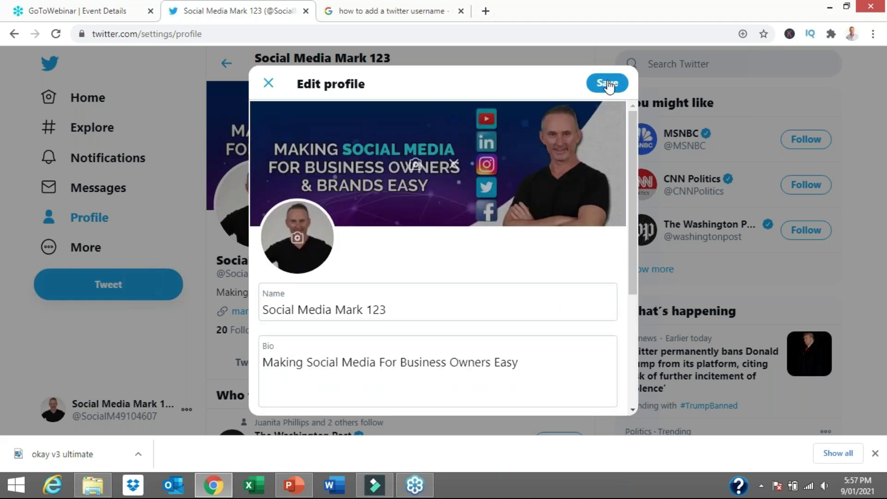
Save the profile edits and begin a new tweet reading '280 character'
left_click(608, 85)
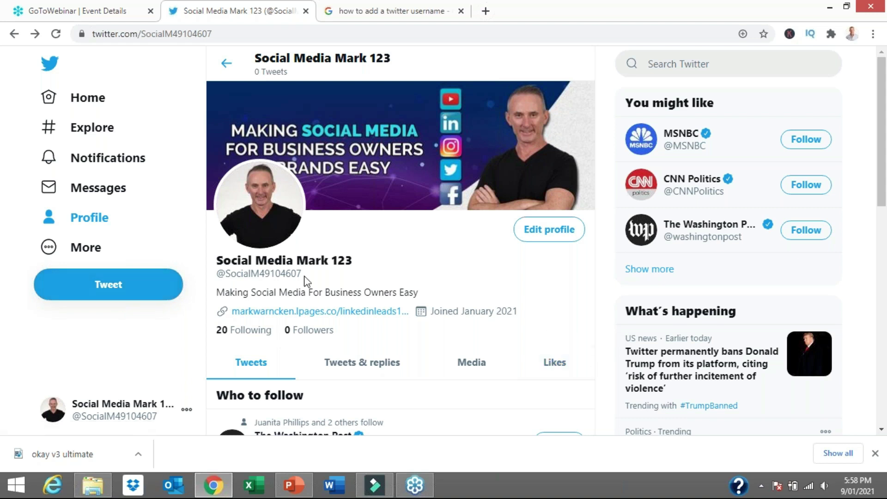
left_click(109, 287)
type("280 chart")
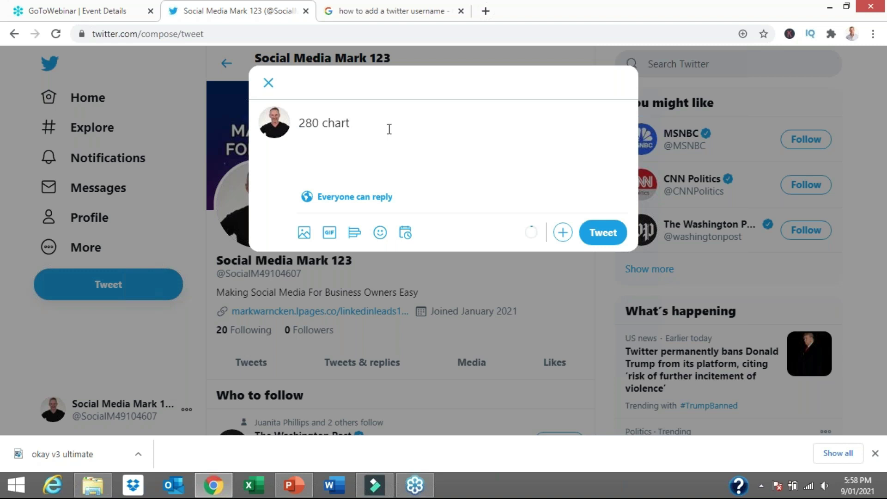
key("BackSpace")
type("acter")
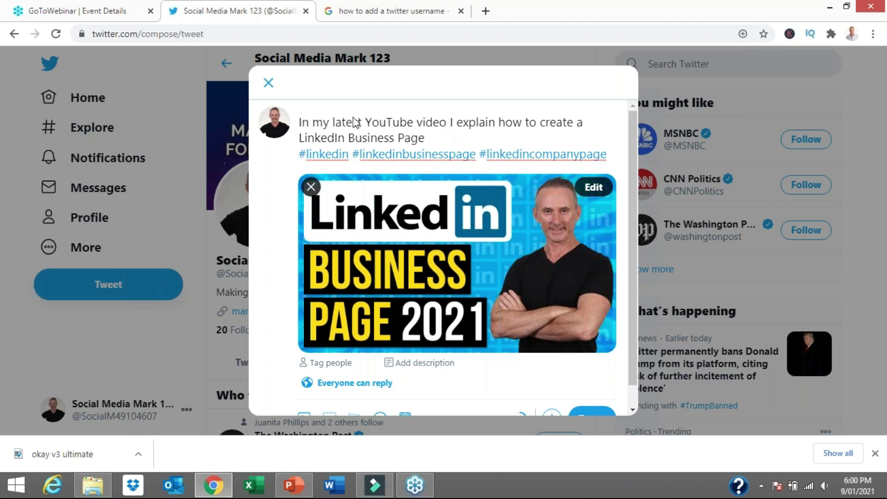
Finish the LinkedIn Business Page tweet with hashtags and thumbnail image, and post it
left_click(432, 138)
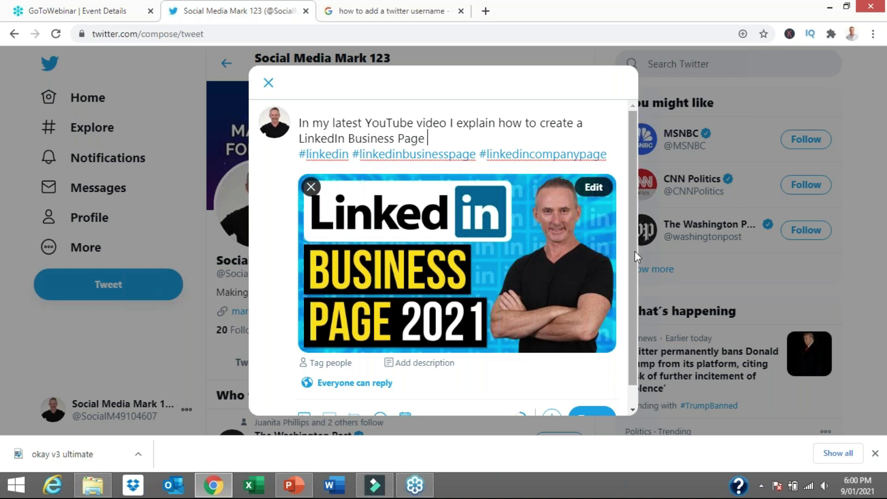
left_click_drag(635, 251, 636, 270)
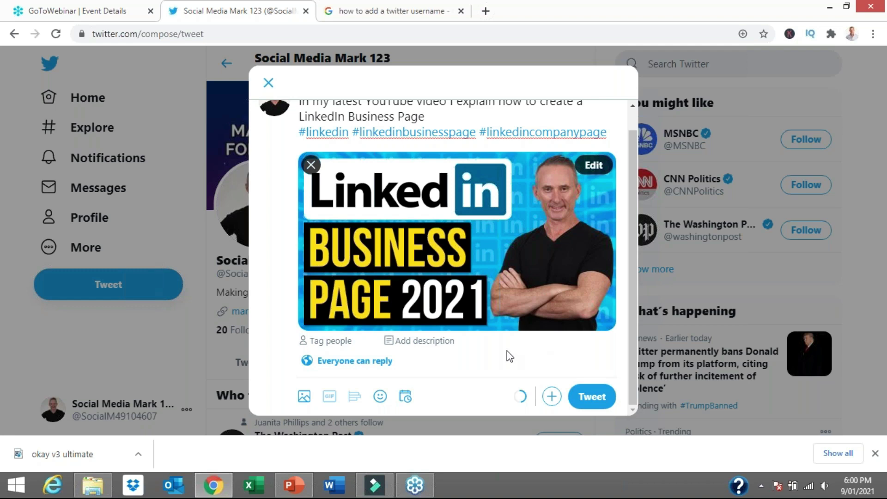
left_click(593, 398)
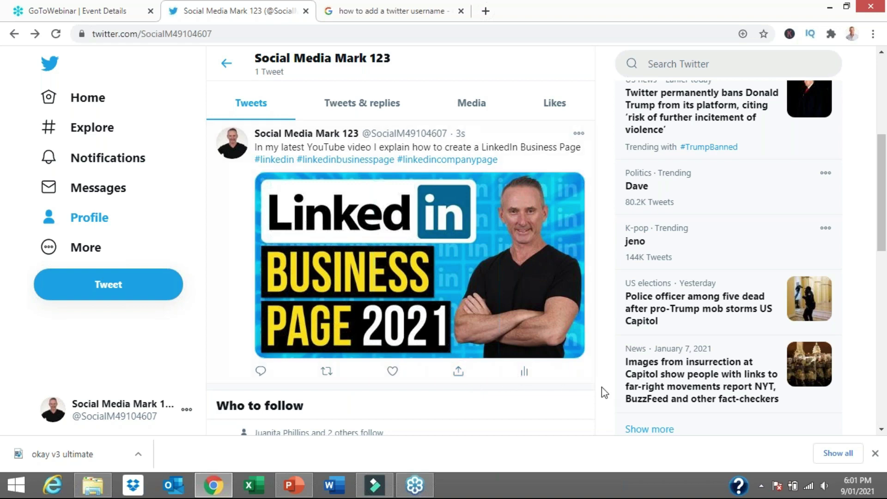
scroll(602, 387, "up", 3)
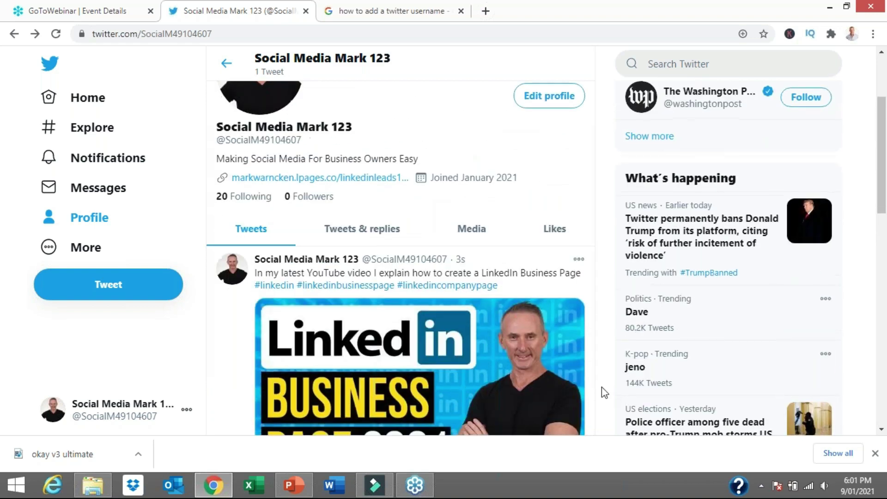
scroll(602, 387, "down", 3)
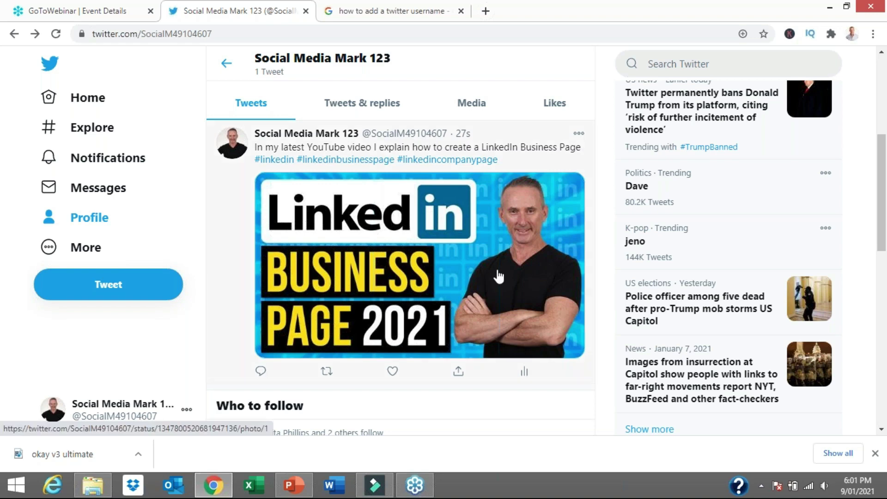
scroll(426, 289, "down", 10)
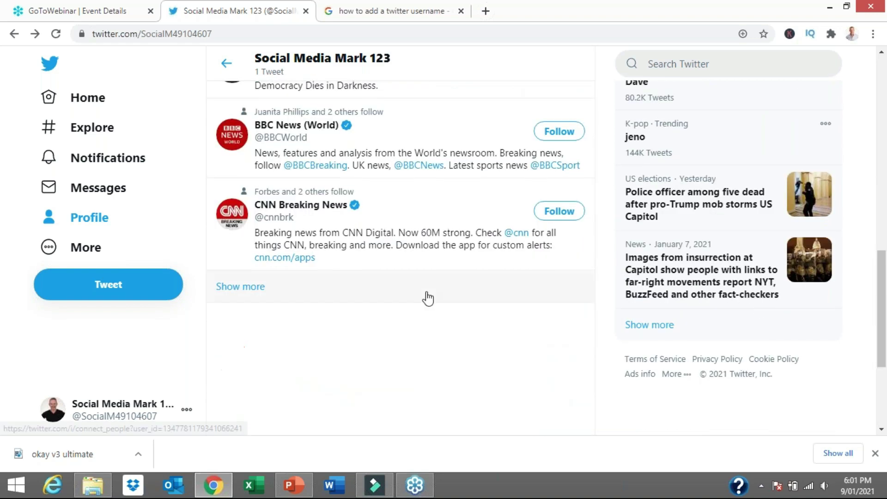
scroll(426, 297, "up", 16)
scroll(425, 278, "down", 5)
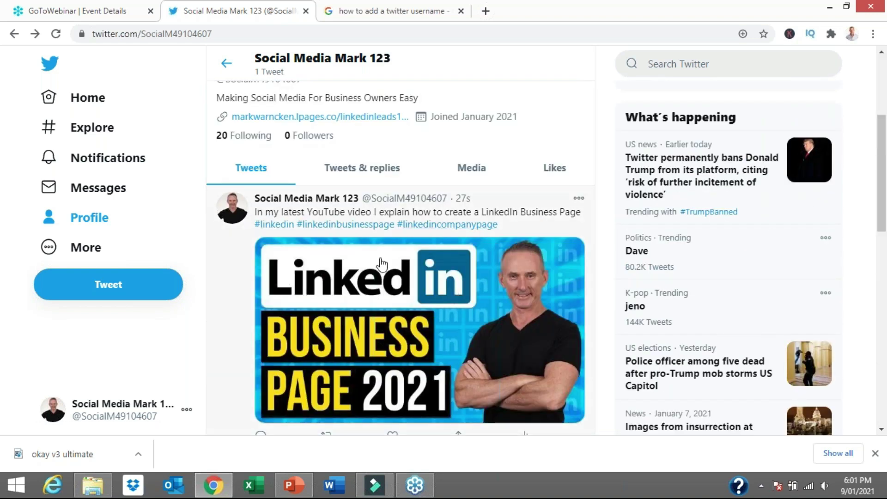
scroll(425, 278, "down", 2)
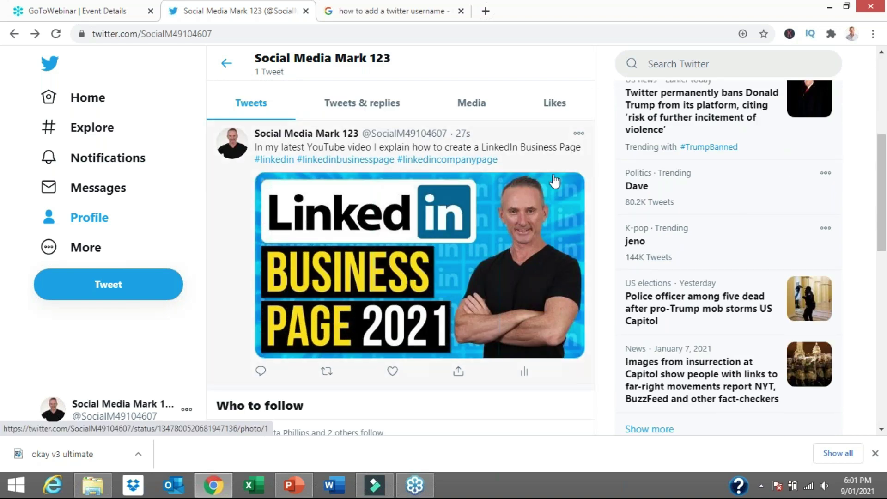
Pin the new LinkedIn Business Page tweet to the top of the profile, confirming the pin
left_click(581, 135)
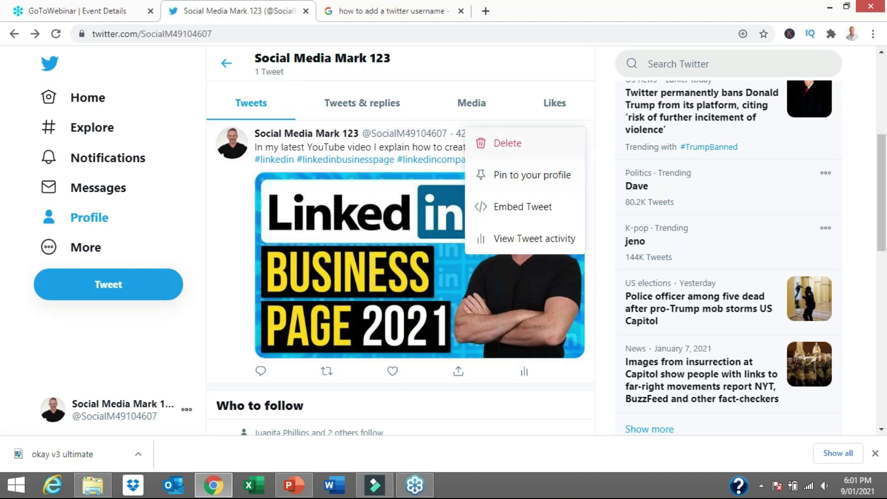
left_click(586, 148)
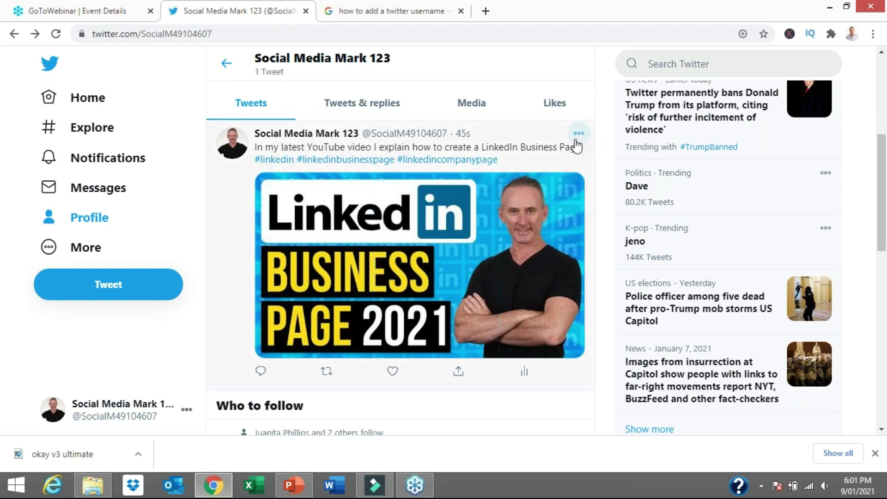
left_click(577, 135)
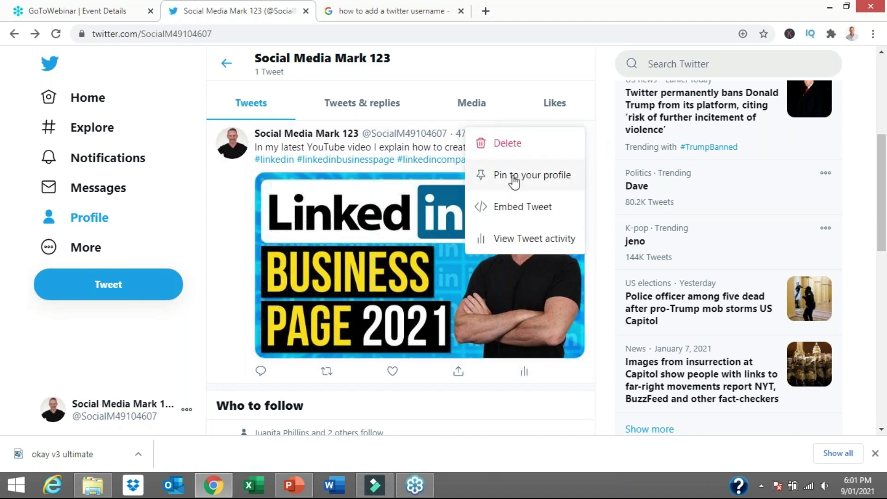
left_click(515, 180)
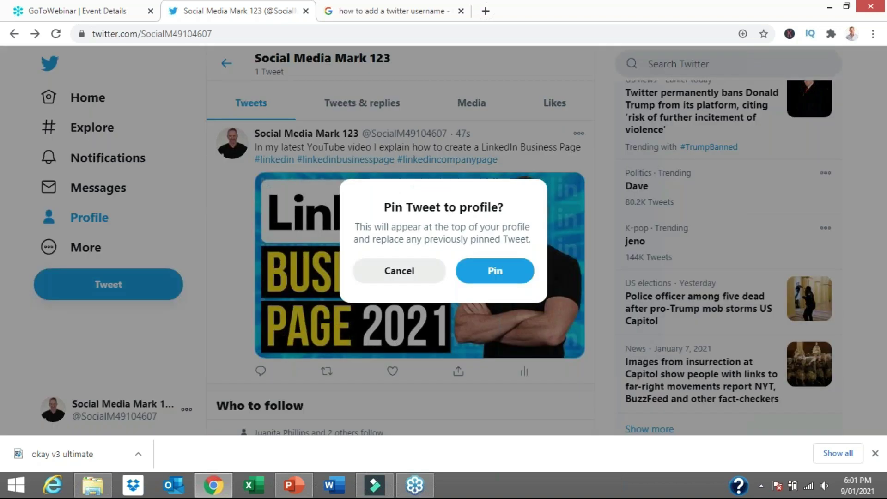
left_click(490, 278)
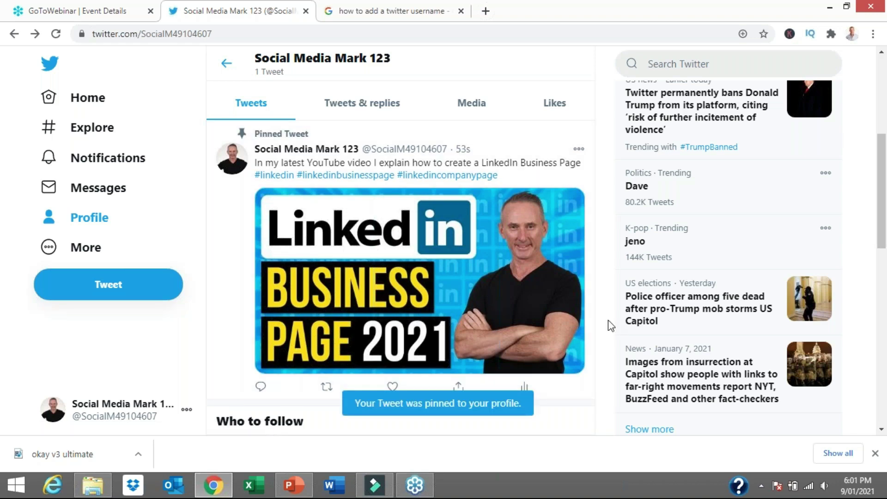
scroll(612, 326, "down", 2)
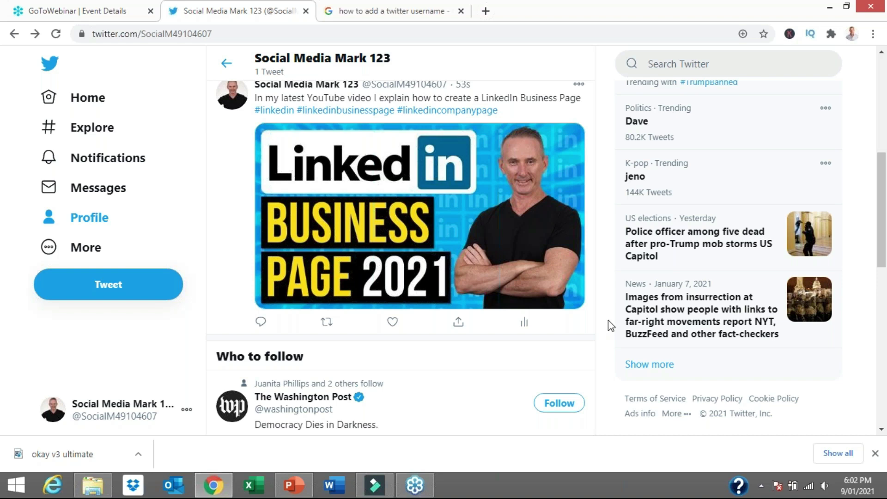
scroll(611, 326, "up", 3)
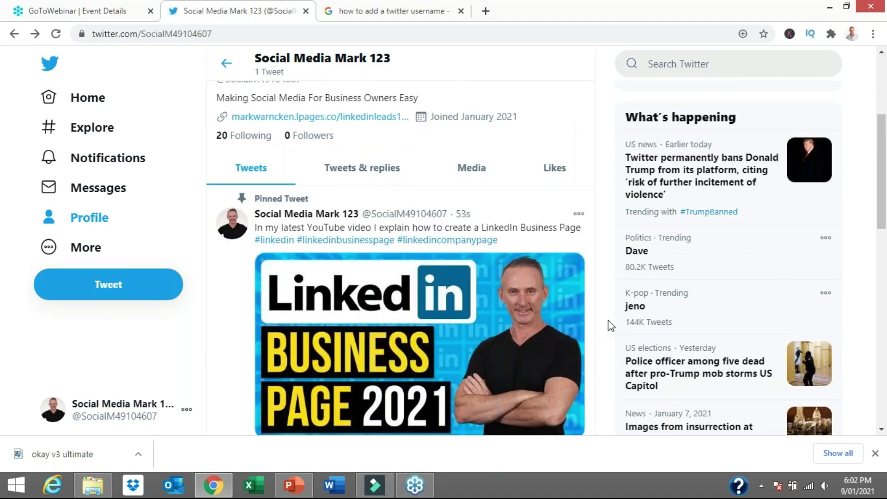
scroll(612, 326, "down", 5)
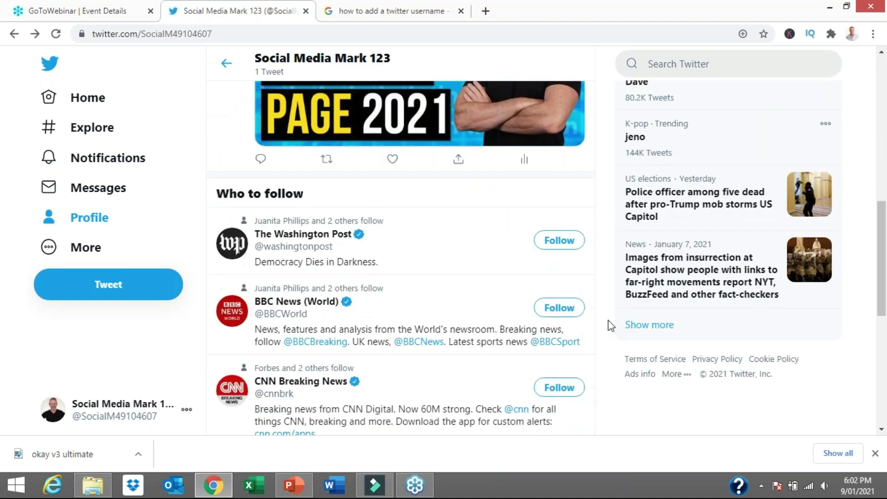
scroll(612, 326, "up", 3)
Open The Washington Post from Who to follow and browse its recent tweets
left_click(300, 333)
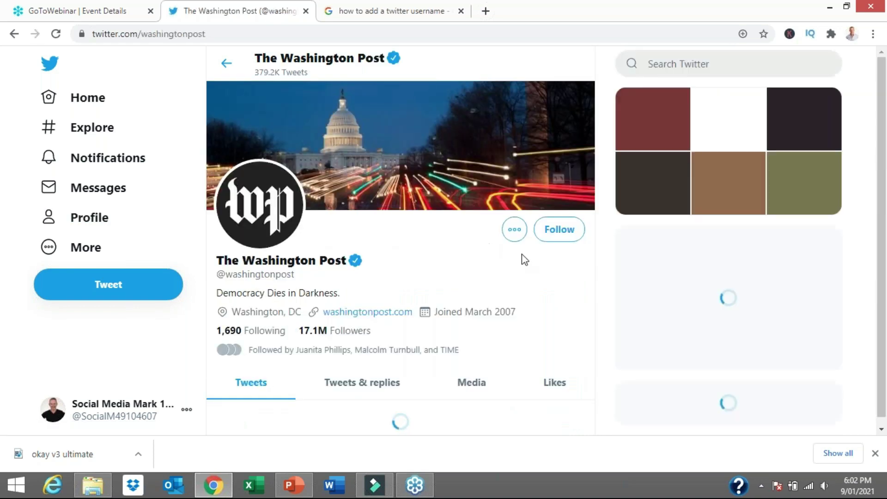
scroll(566, 291, "down", 6)
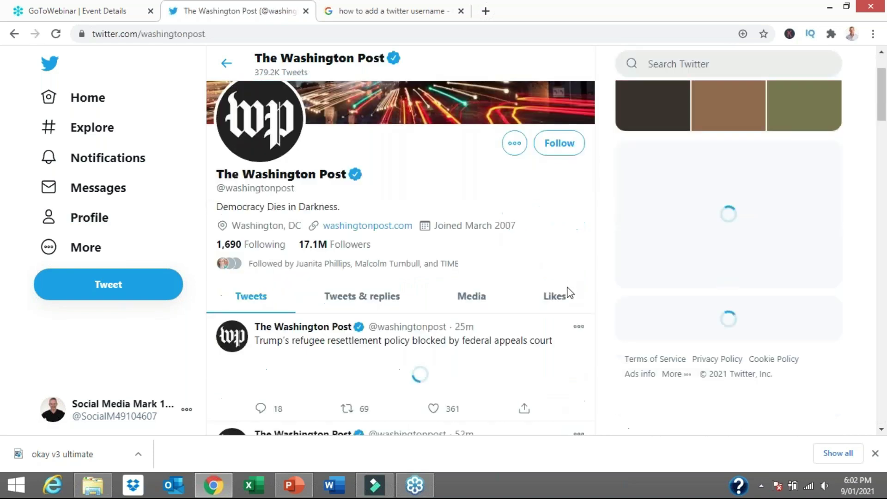
scroll(569, 293, "down", 10)
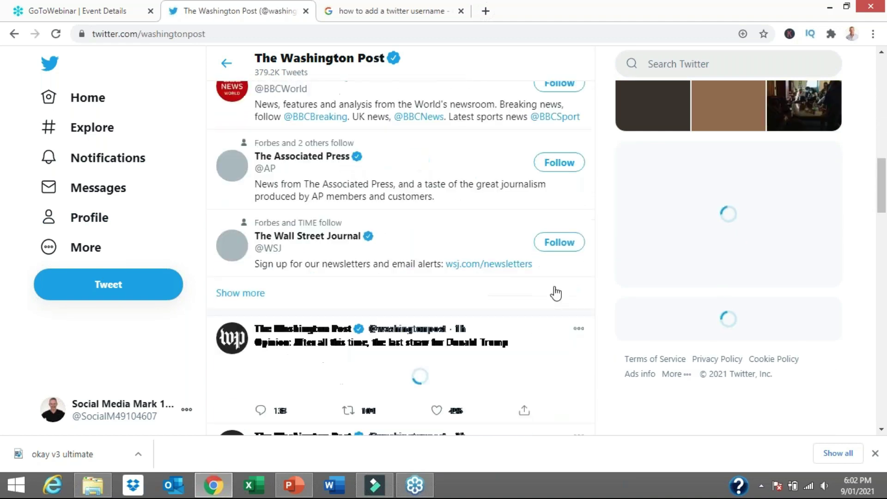
scroll(553, 301, "up", 15)
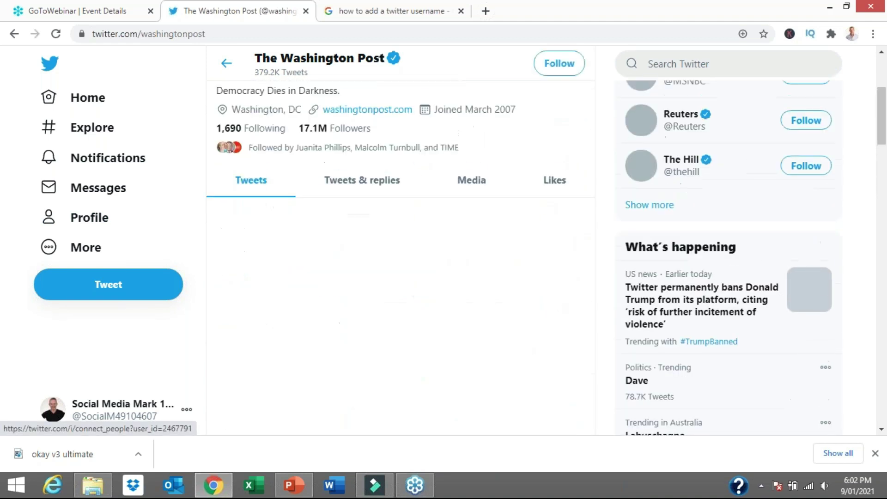
scroll(554, 286, "down", 3)
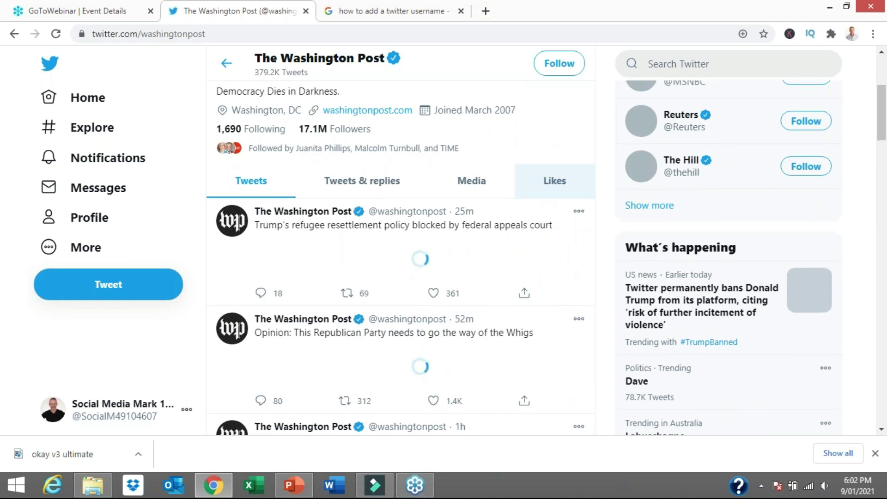
scroll(555, 286, "up", 2)
scroll(545, 298, "up", 2)
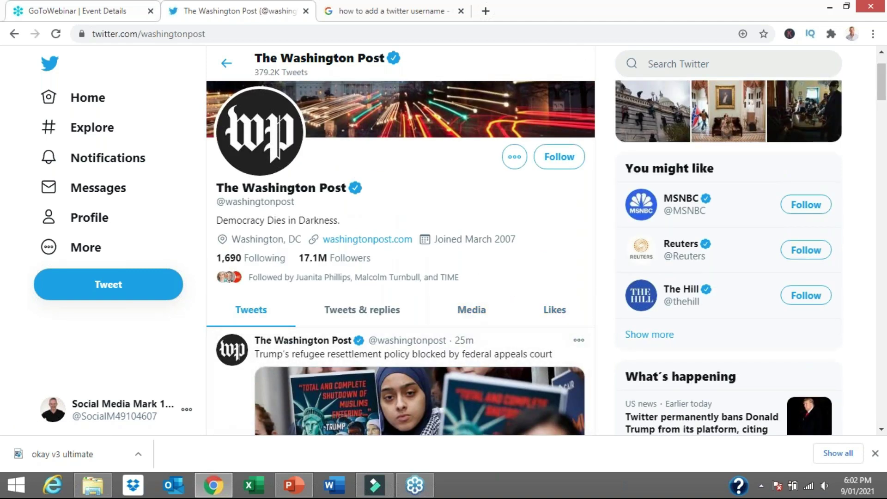
Return to your own profile to review the new username, 20 following, 1 follower and pinned tweet
left_click(104, 219)
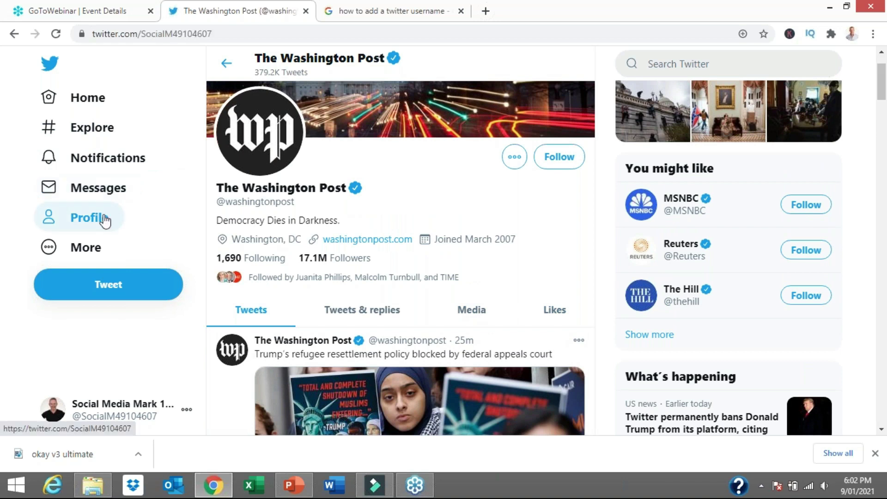
scroll(530, 283, "down", 2)
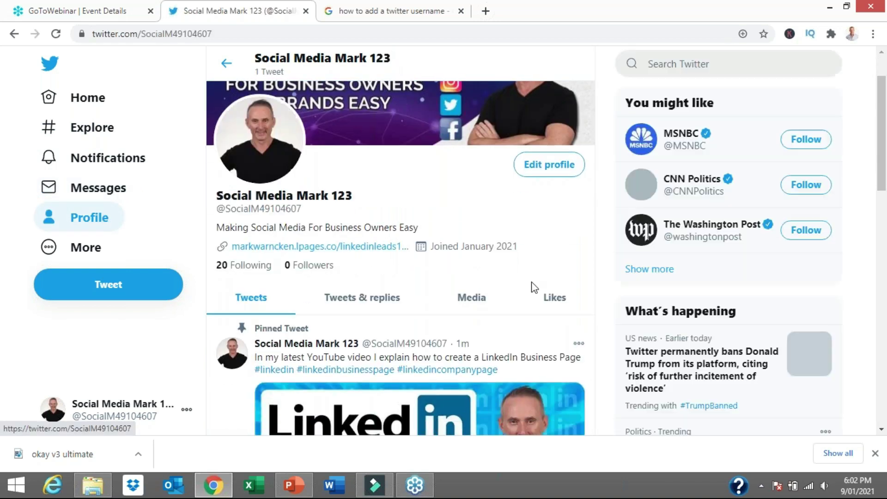
scroll(532, 284, "down", 8)
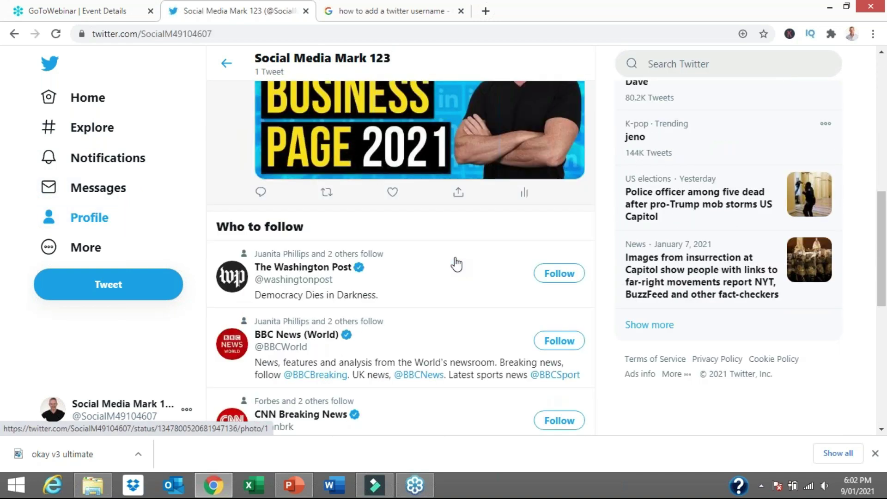
scroll(456, 265, "up", 4)
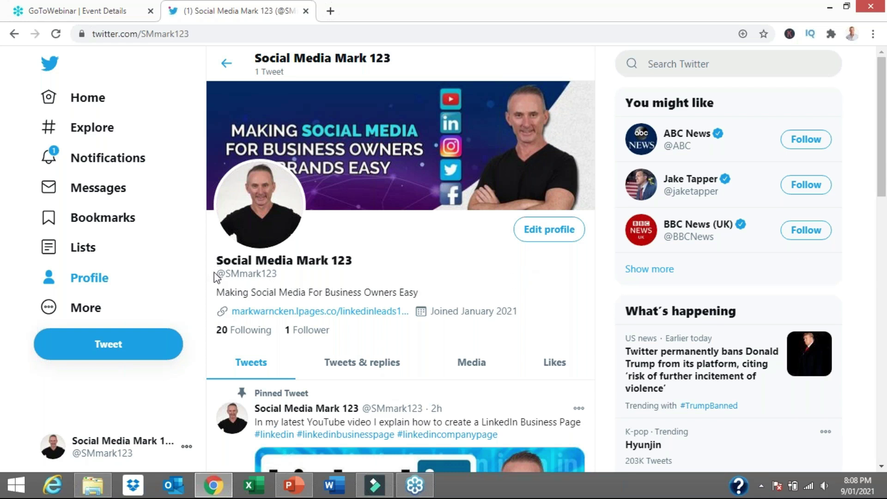
left_click_drag(215, 274, 300, 281)
left_click(376, 260)
left_click_drag(217, 273, 297, 277)
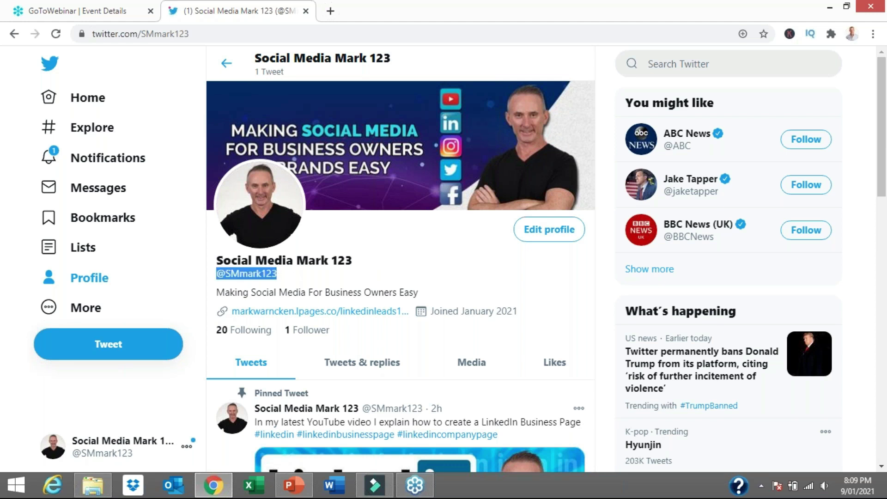
left_click(426, 279)
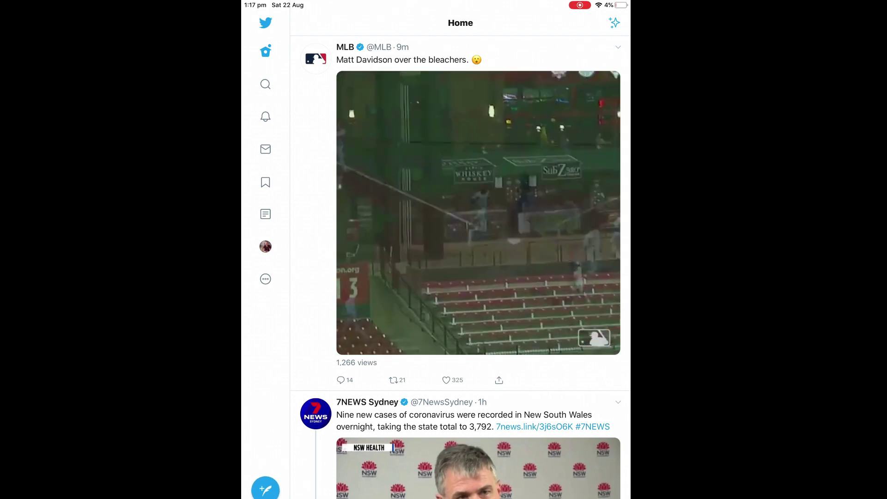
Tweet the green-and-gold player photo captioned 'Saturday soccer action from my son' with #saturdaysoccer, then view it
left_click(266, 488)
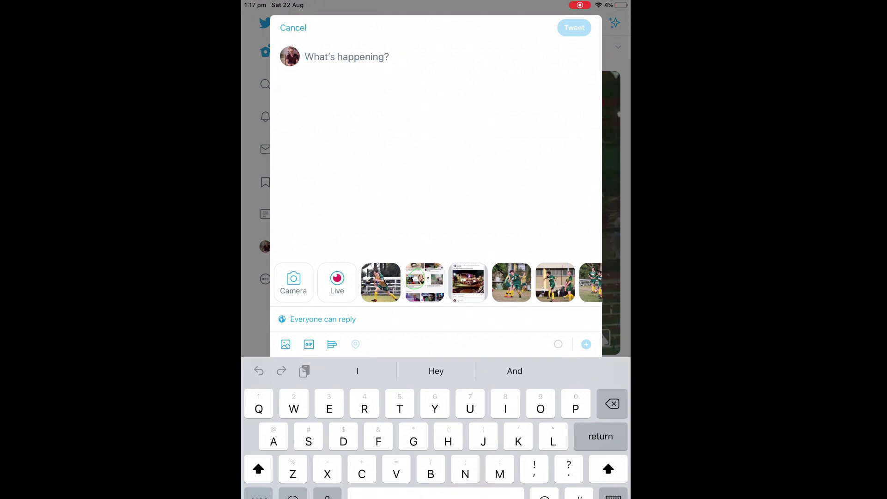
left_click(381, 282)
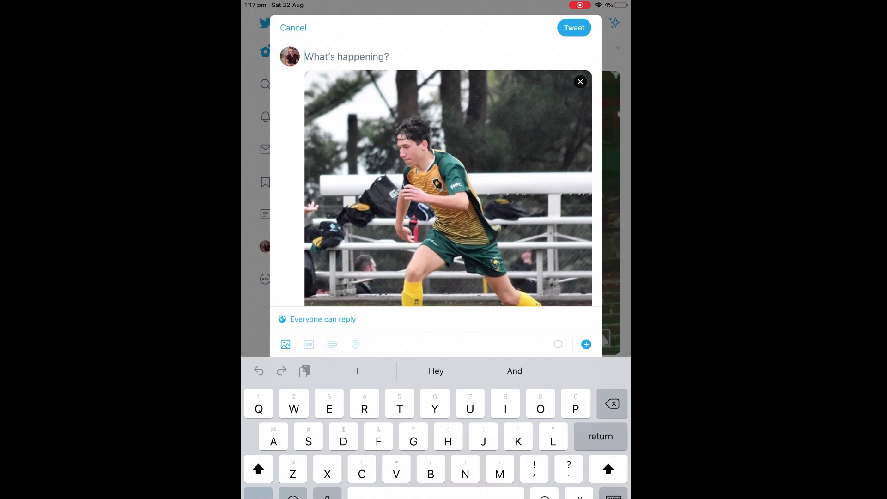
type("Satu")
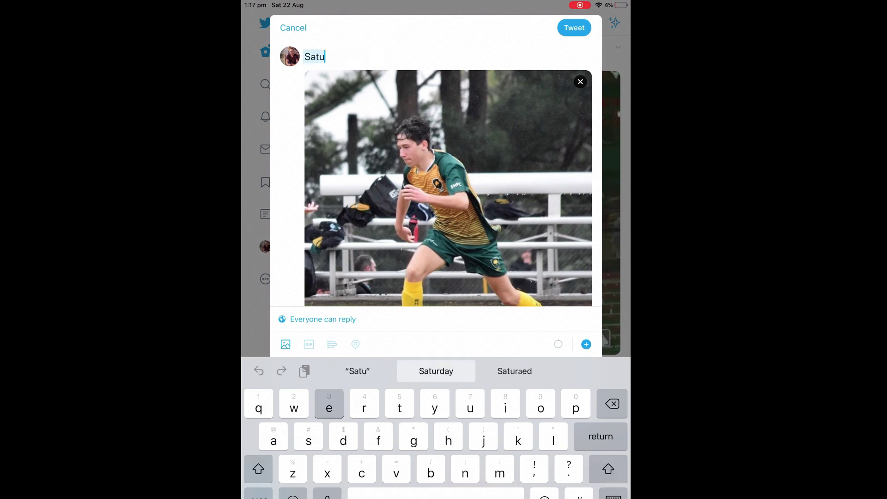
type("erday")
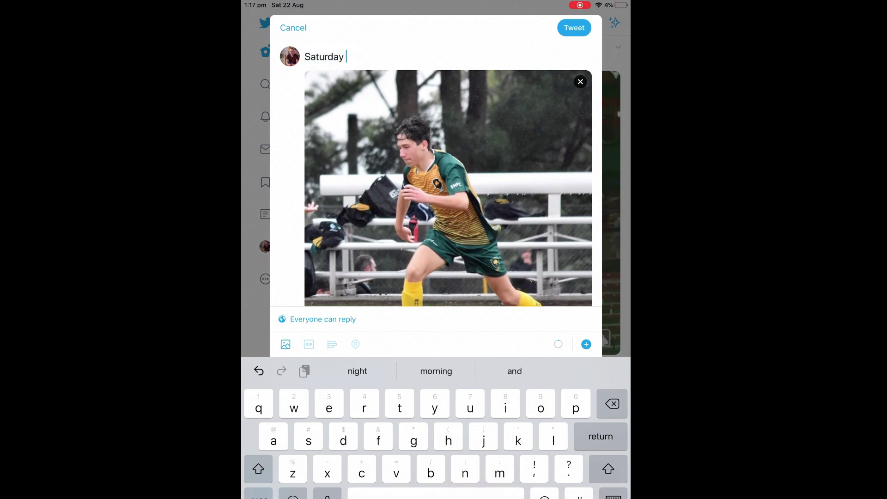
type(" soccer ac")
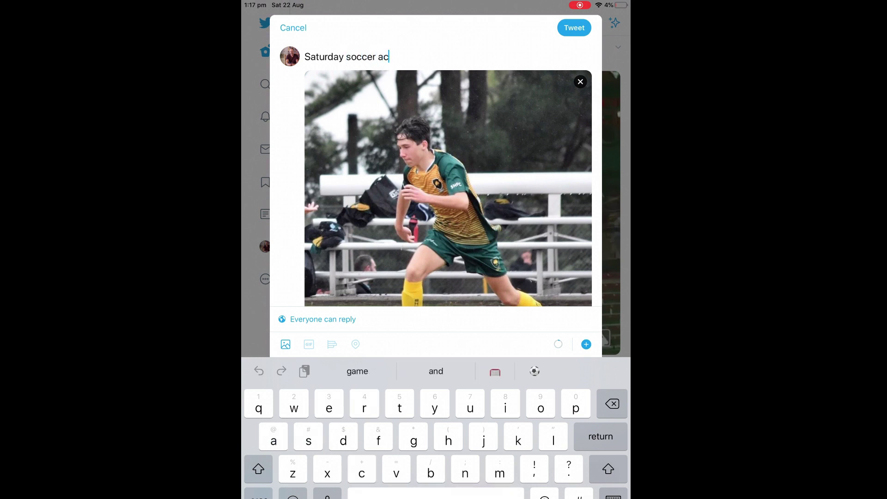
type("tion from")
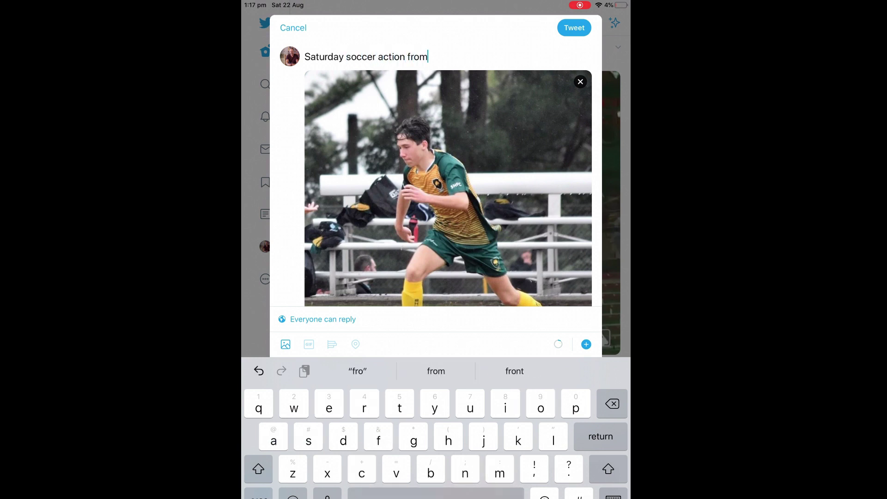
type(" my so")
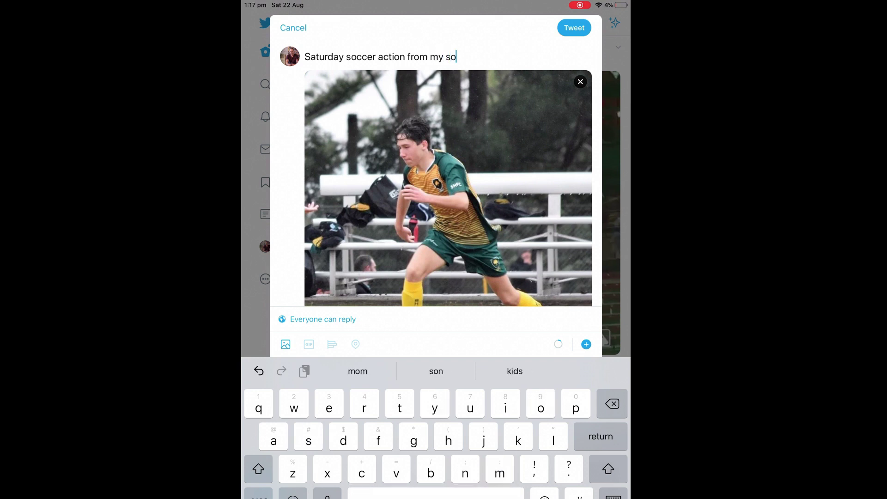
type("n")
key("Return")
type("#saturdaysoccer #soccertime #footballtime")
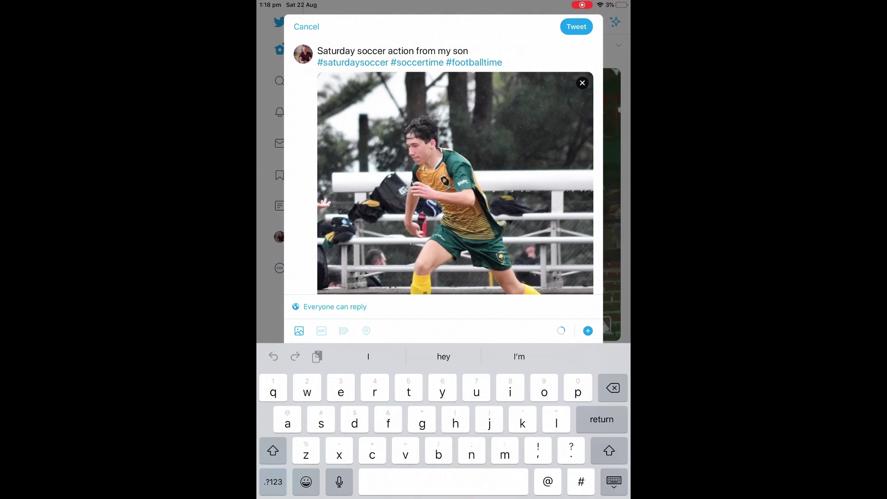
left_click(576, 27)
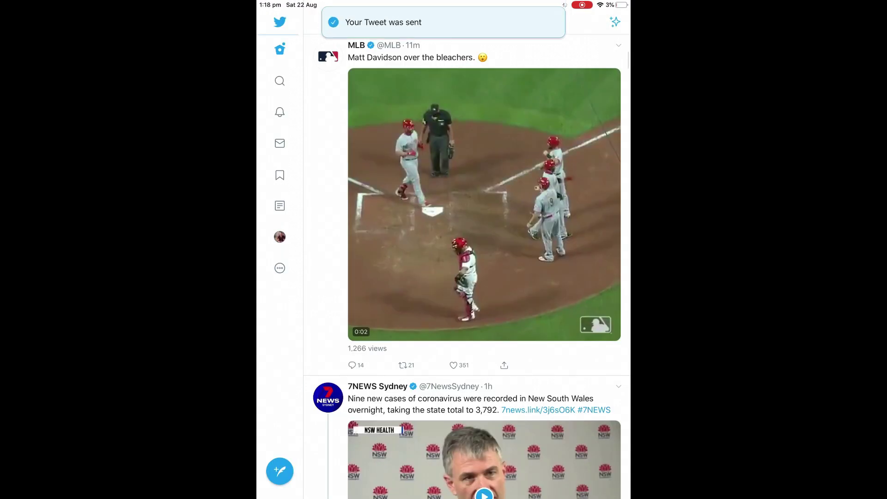
left_click(443, 30)
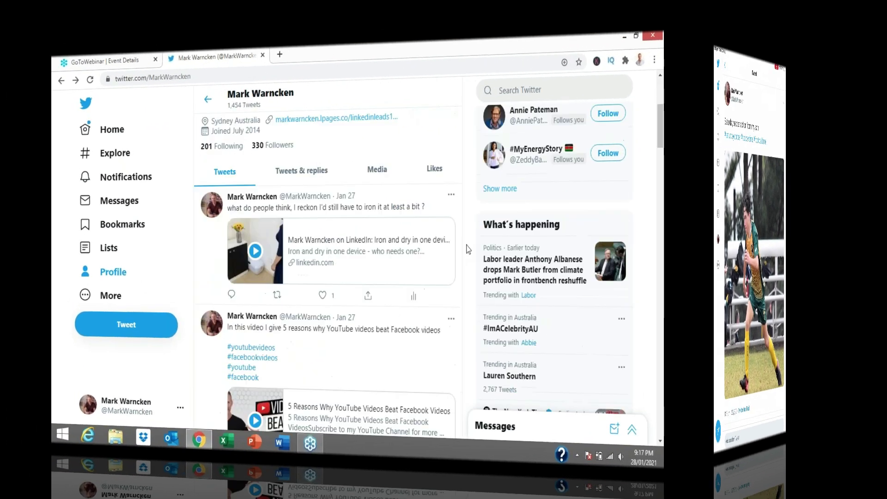
Like the profile's Facebook-posting tweet, giving it 1 like, without replying or sharing
scroll(600, 247, "down", 3)
scroll(400, 258, "down", 10)
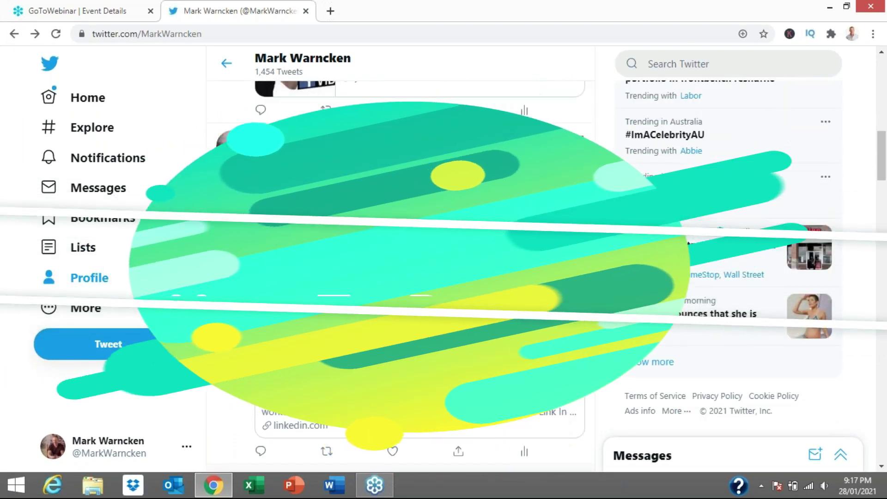
scroll(400, 259, "down", 3)
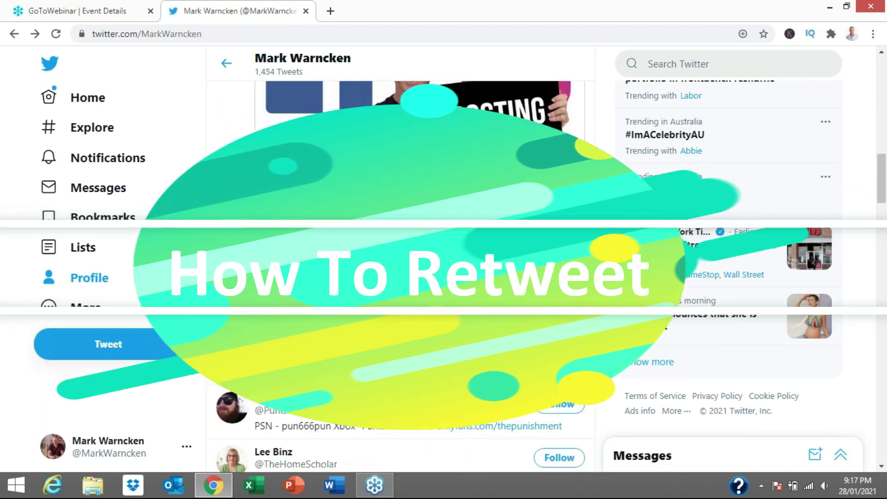
scroll(277, 332, "up", 2)
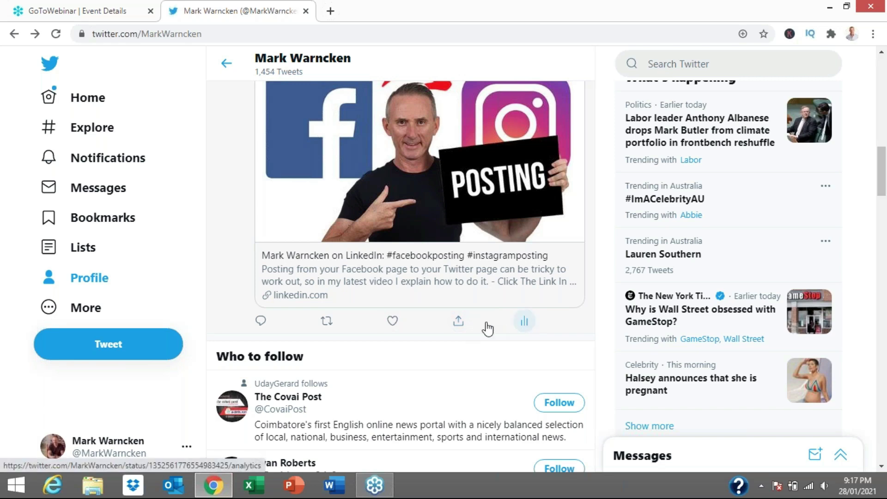
left_click(261, 326)
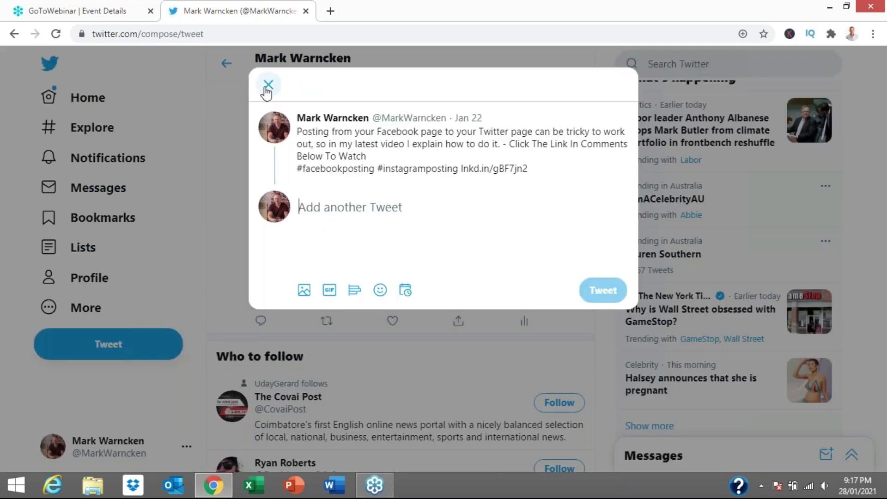
left_click(391, 326)
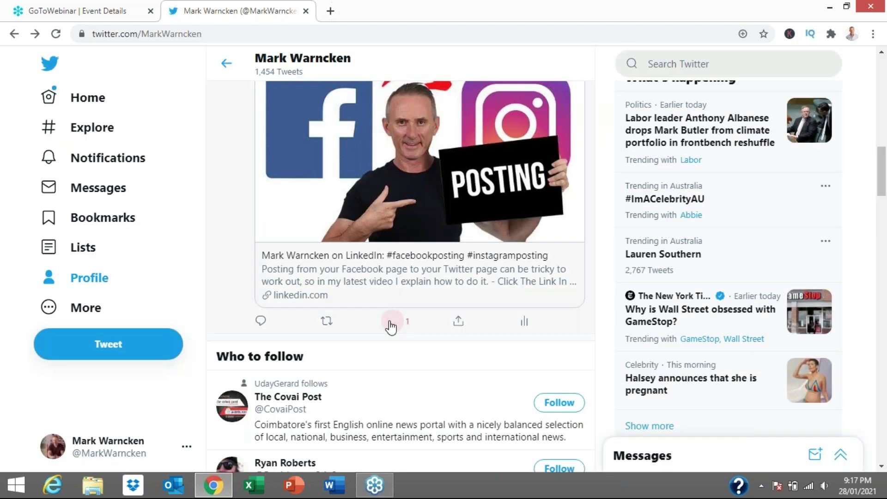
left_click(391, 325)
left_click(458, 321)
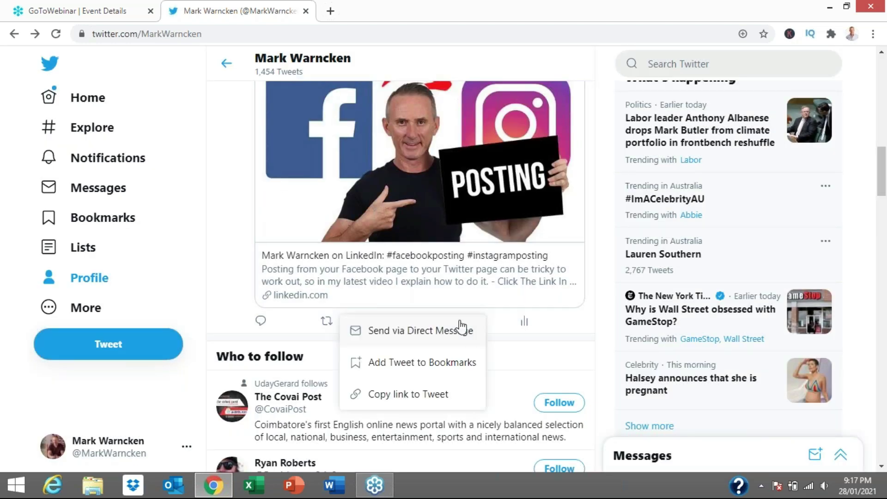
left_click(500, 321)
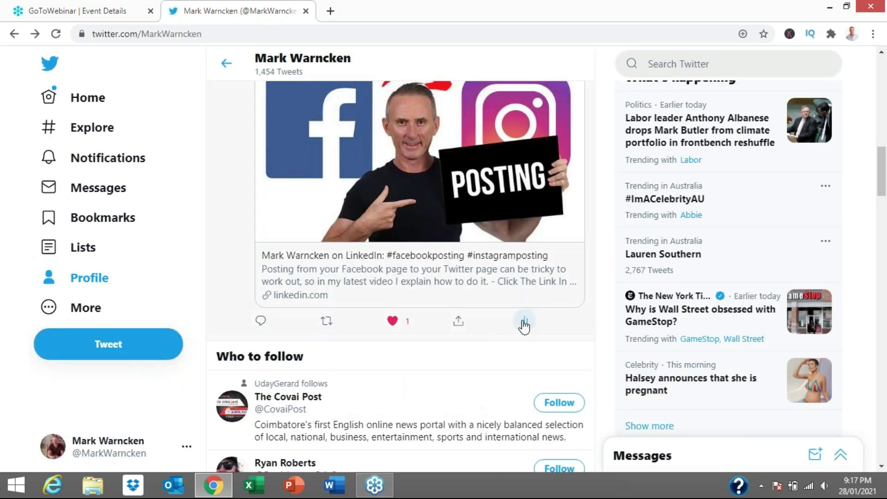
left_click(524, 322)
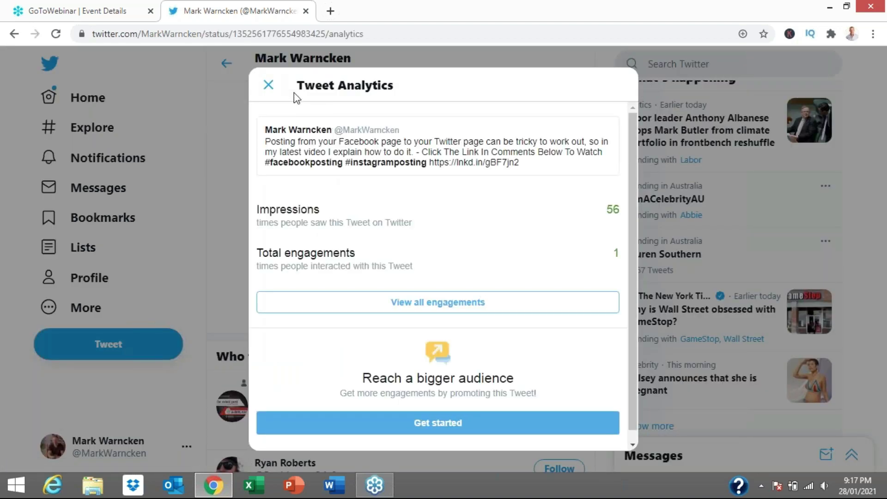
left_click(267, 86)
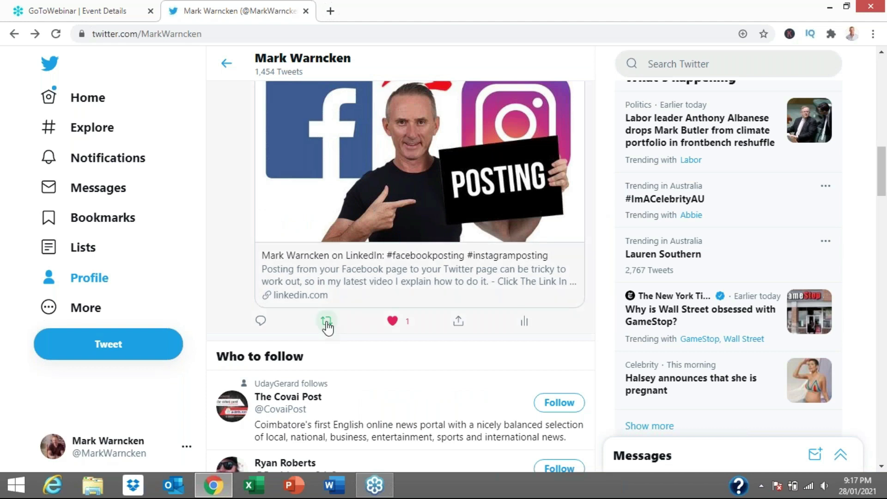
left_click(327, 324)
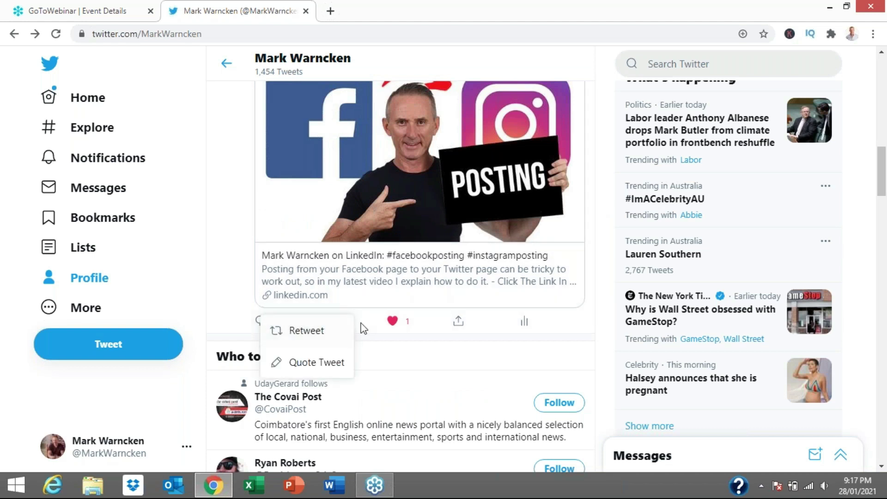
left_click(604, 336)
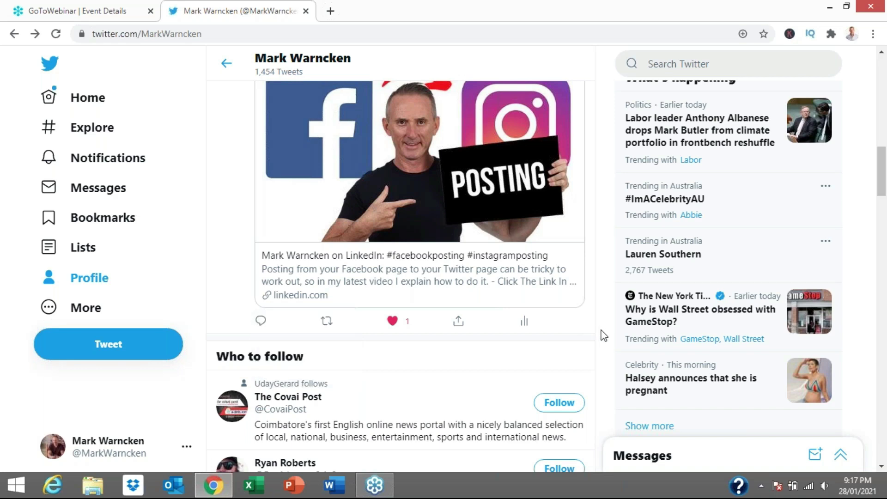
scroll(536, 339, "up", 6)
scroll(400, 278, "up", 10)
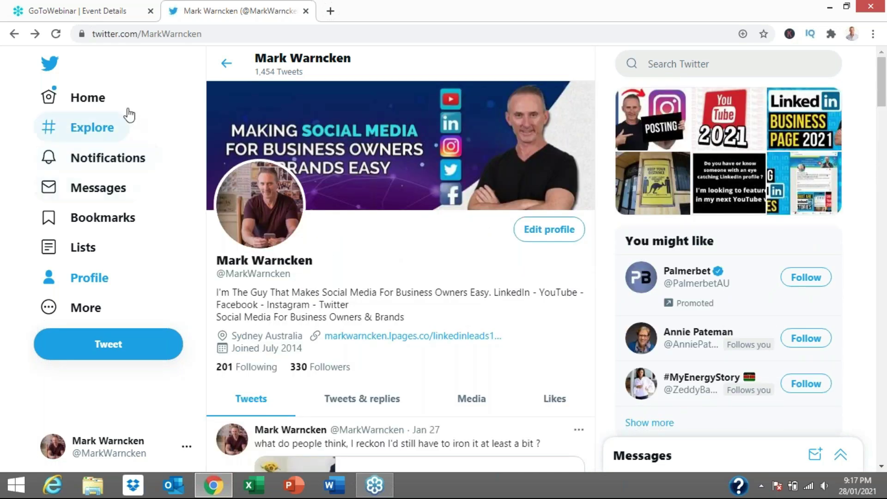
Switch to the Home timeline and scroll to Fox League's Roger Tuivasa-Sheck breaking-news tweet
left_click(102, 105)
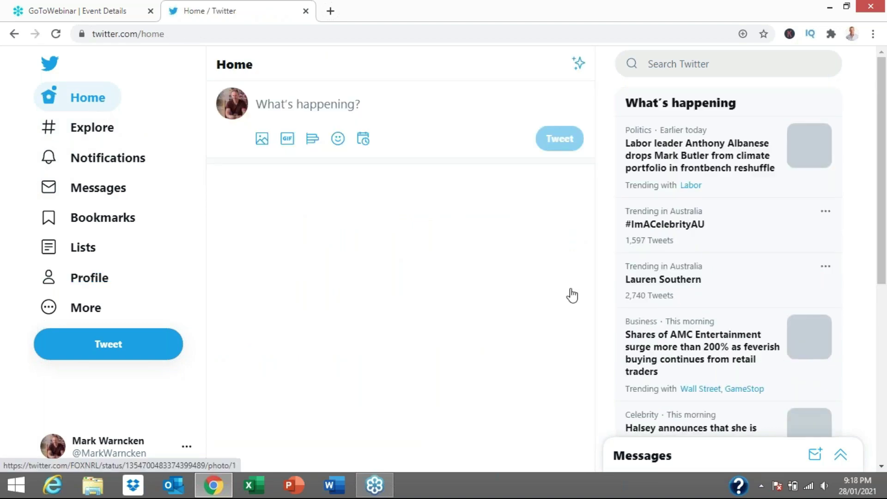
scroll(604, 310, "up", 5)
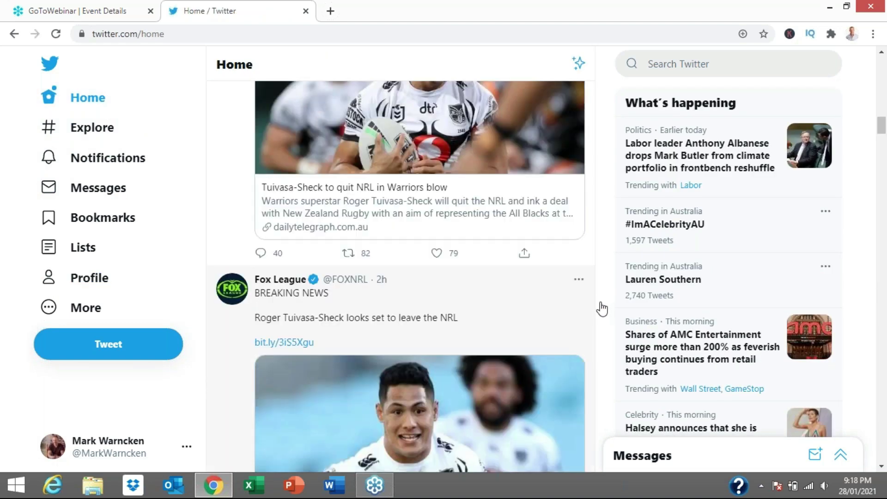
scroll(603, 310, "up", 12)
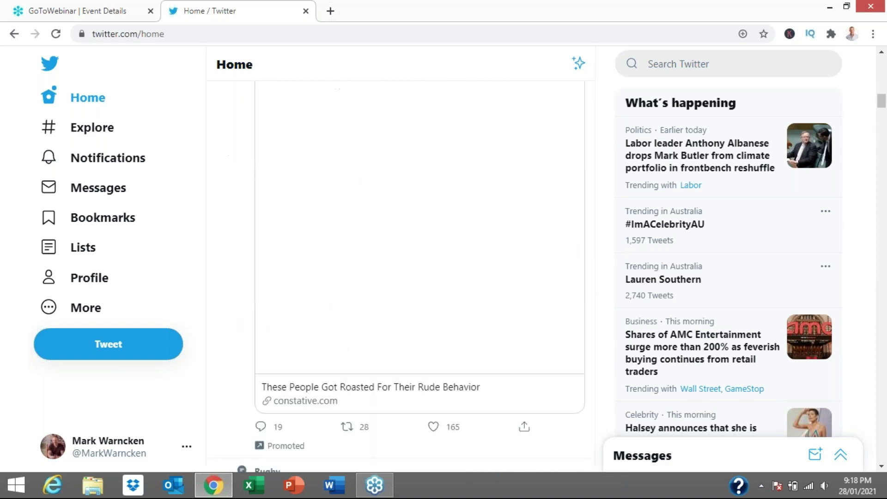
scroll(402, 277, "down", 5)
scroll(401, 277, "down", 10)
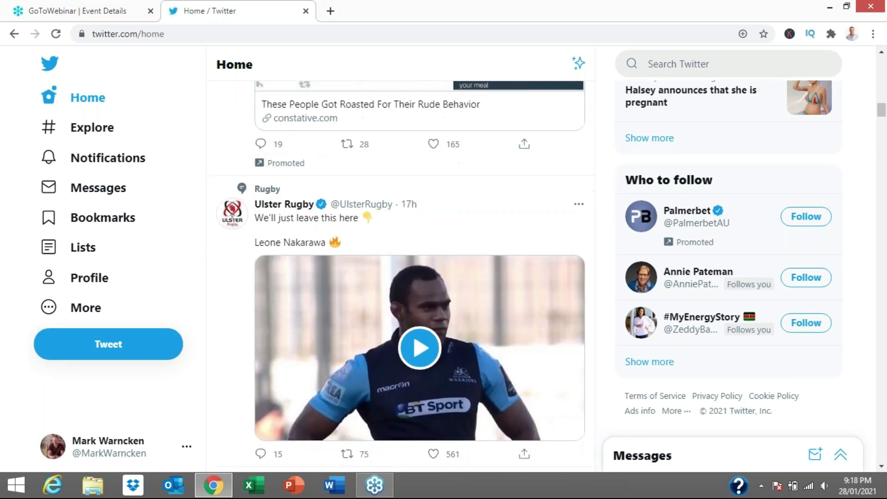
scroll(401, 277, "down", 12)
scroll(386, 270, "down", 8)
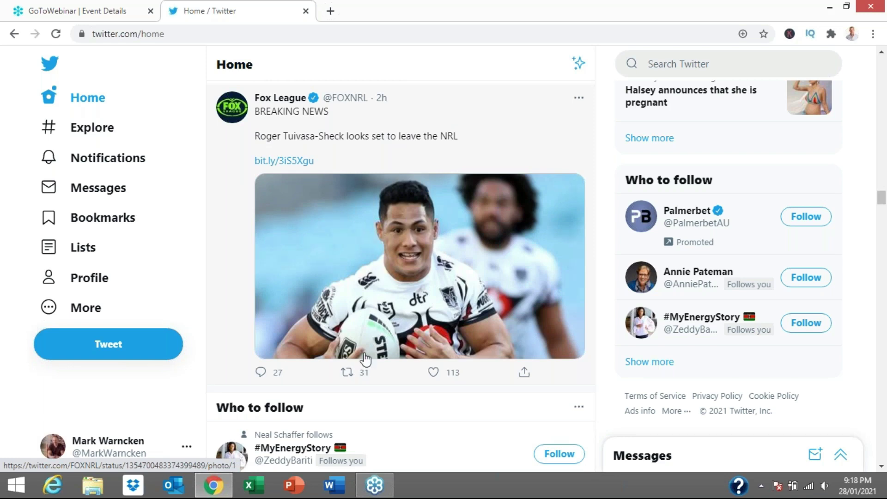
Quote-tweet Fox League's breaking news with the comment 'he will be a big lose to the Warriors'
left_click(261, 374)
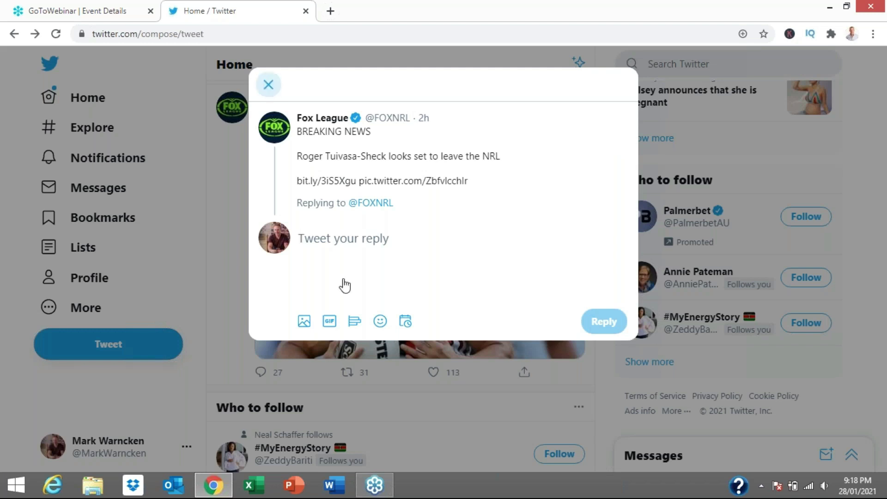
left_click(354, 351)
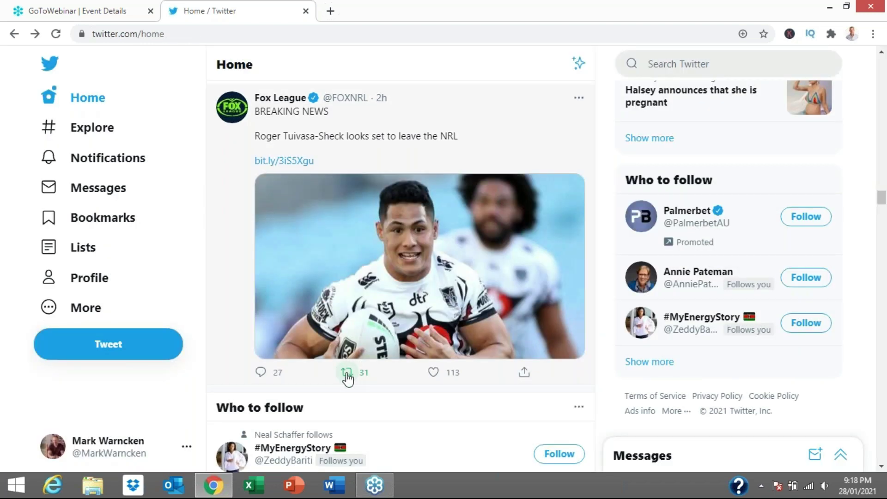
left_click(347, 372)
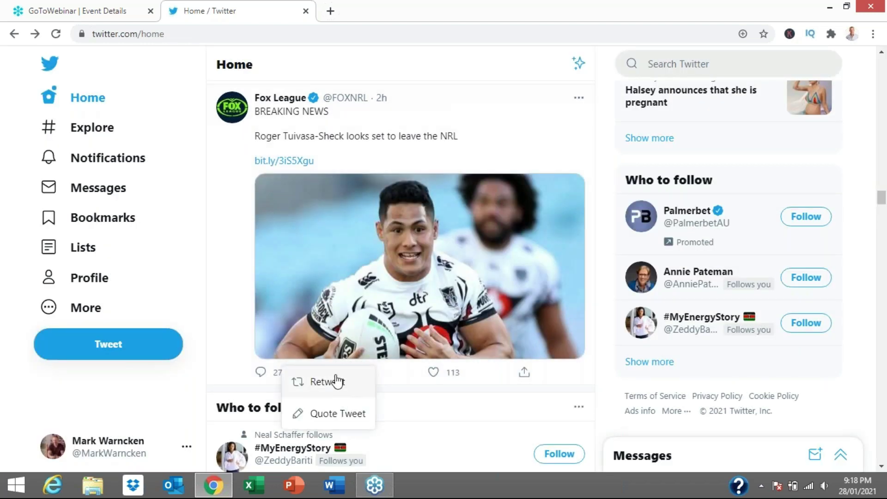
left_click(339, 418)
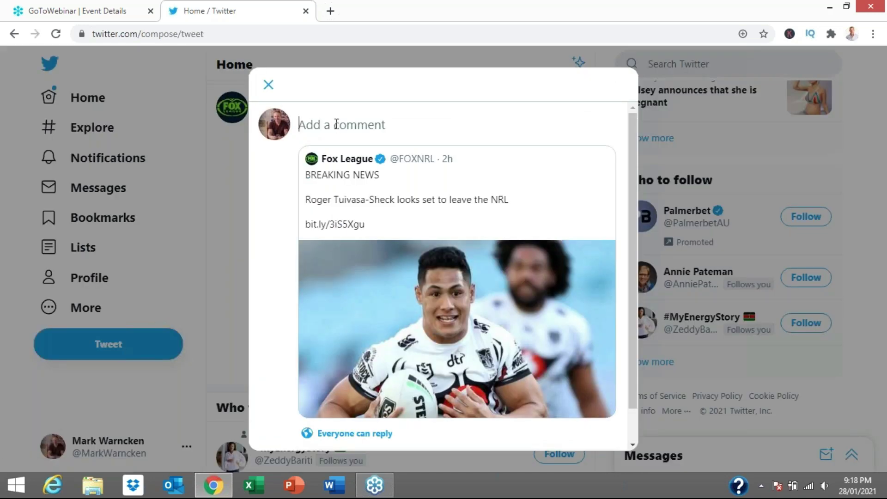
type("he will be a big lose to the Warriors")
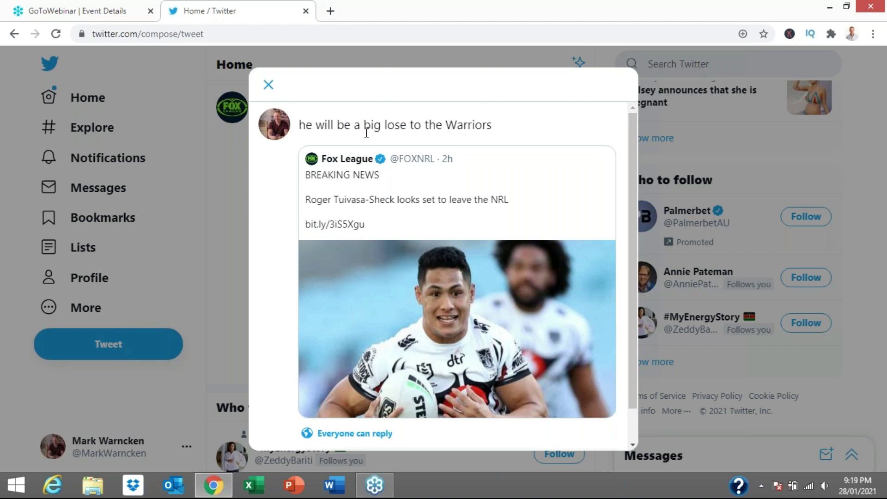
scroll(487, 202, "down", 1)
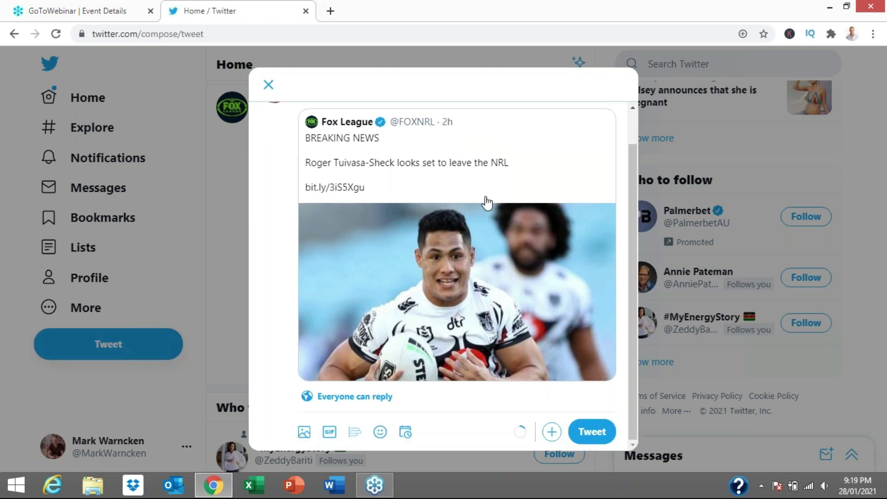
scroll(487, 202, "up", 1)
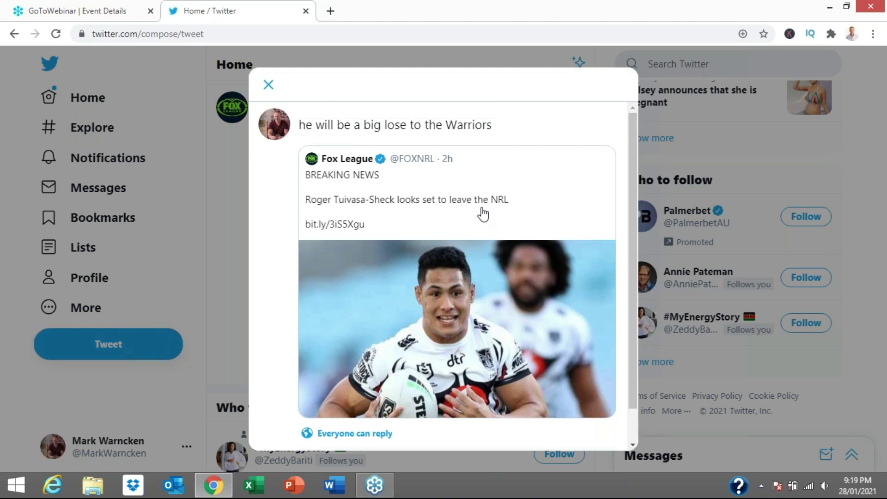
scroll(486, 202, "down", 1)
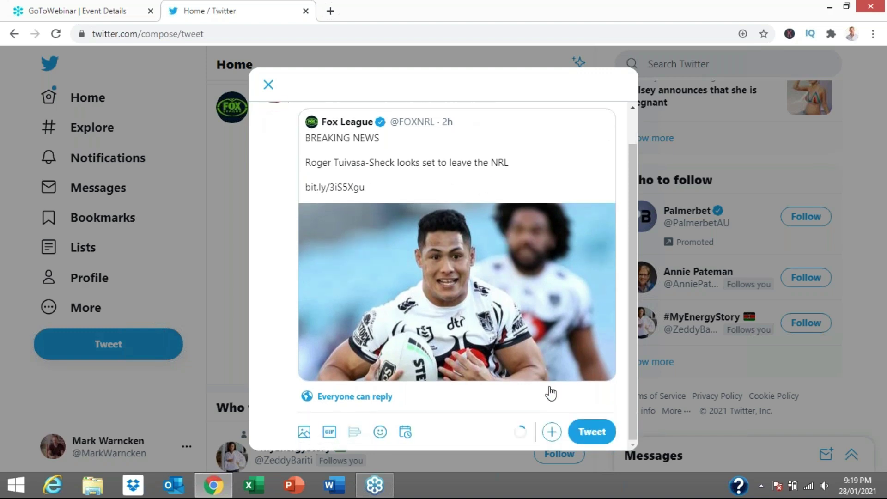
left_click(600, 434)
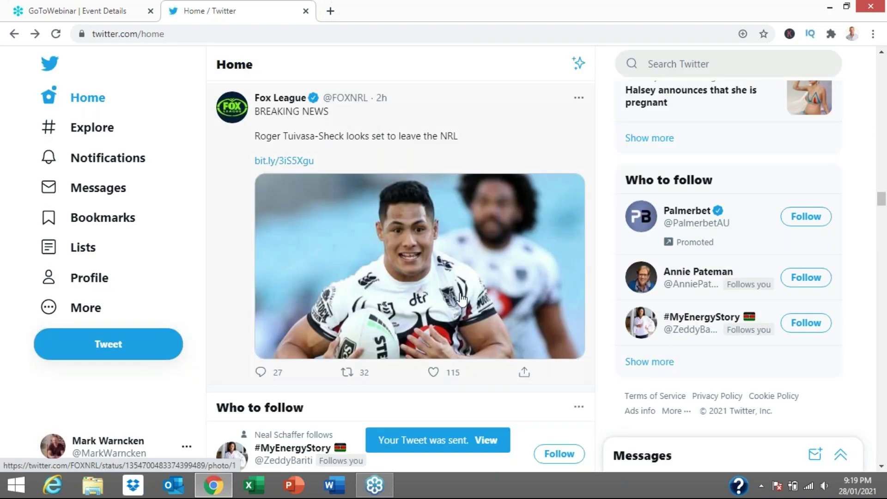
Go to your own profile and scroll down into its Tweets list
left_click(104, 282)
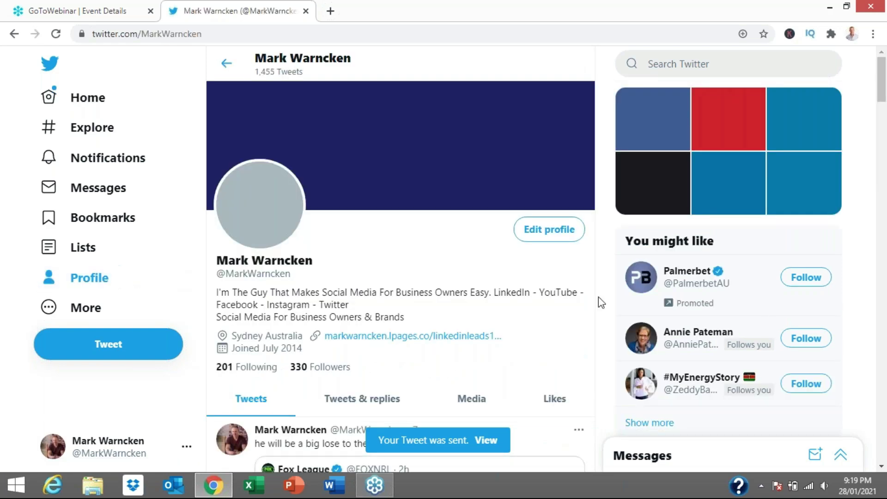
scroll(601, 313, "down", 4)
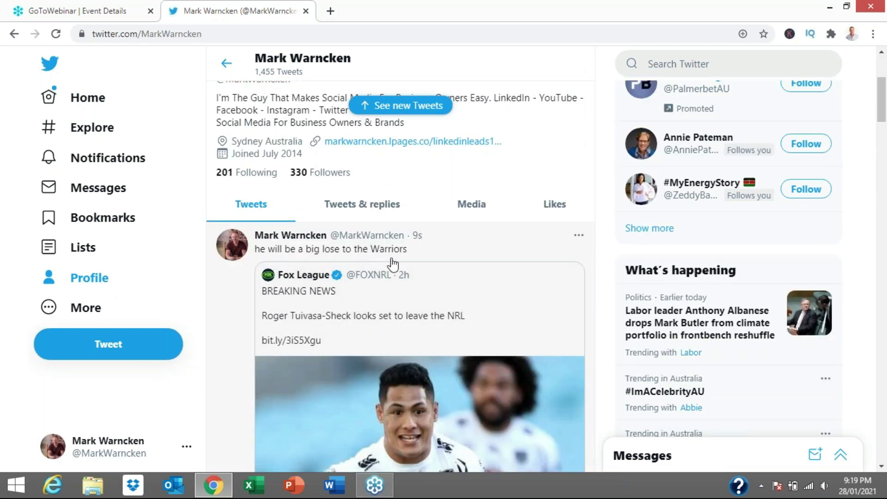
scroll(400, 274, "down", 3)
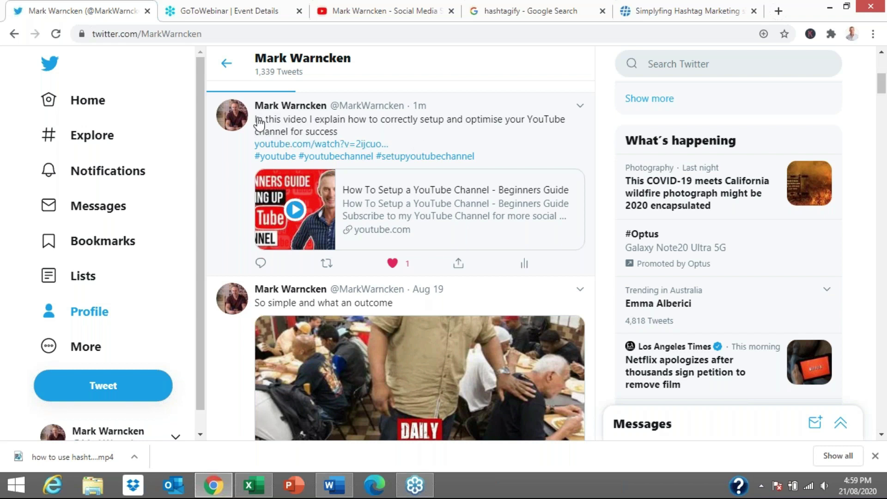
left_click_drag(257, 120, 457, 124)
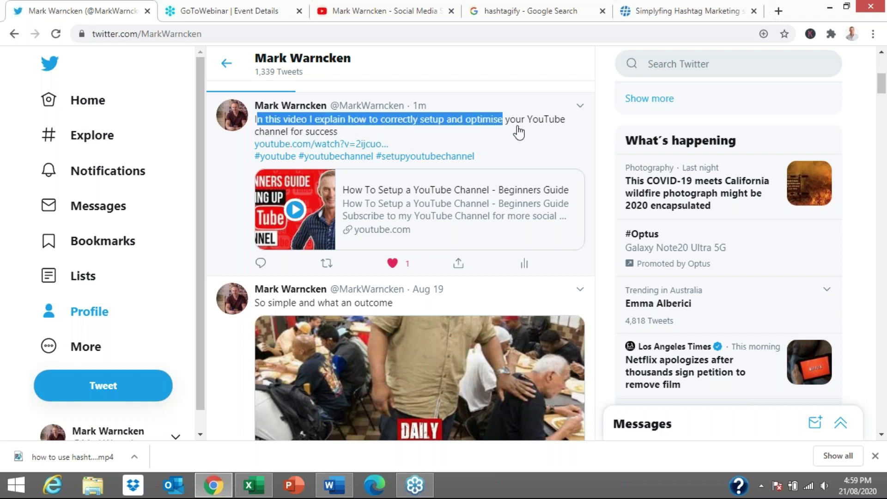
left_click_drag(525, 134, 535, 137)
left_click(536, 138)
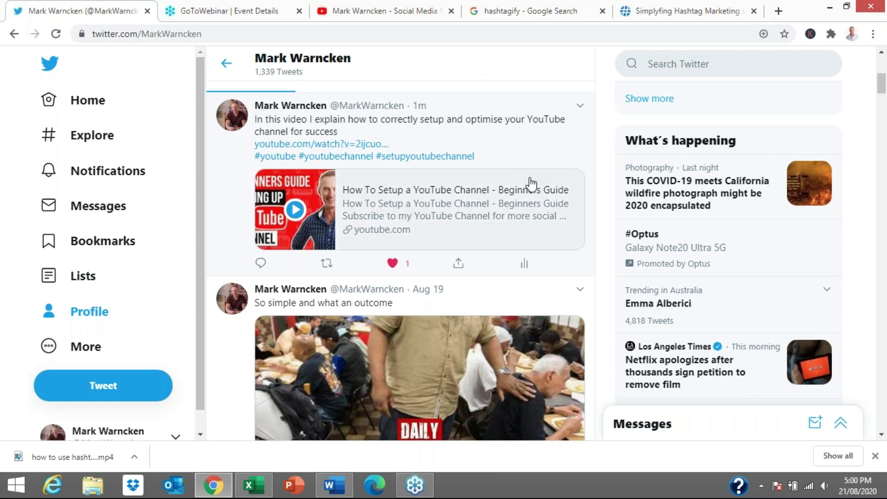
Go back to the Home timeline and scroll the feed down to Nine News Sydney's #9News gold-nuggets tweet
left_click(87, 104)
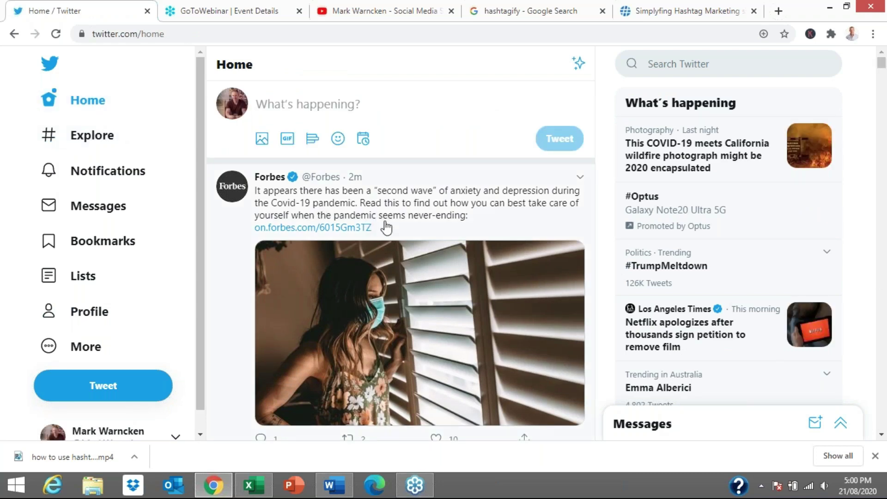
scroll(384, 226, "down", 10)
scroll(403, 228, "up", 3)
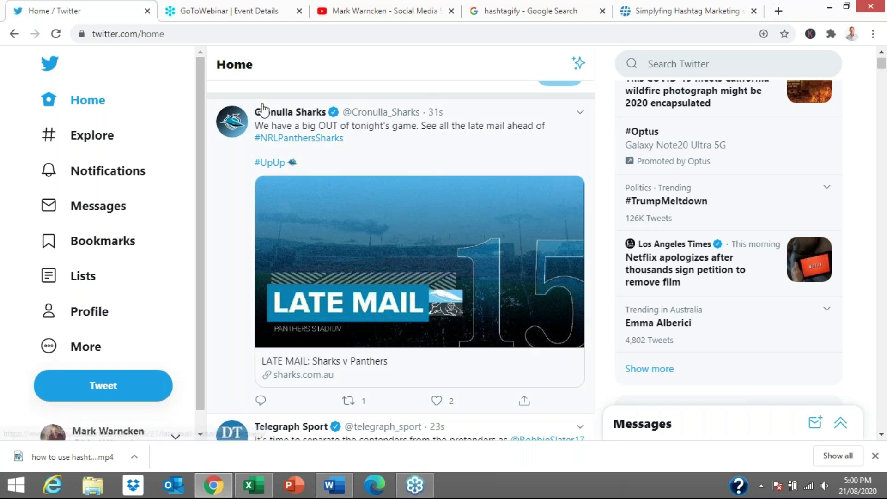
mouse_move(263, 111)
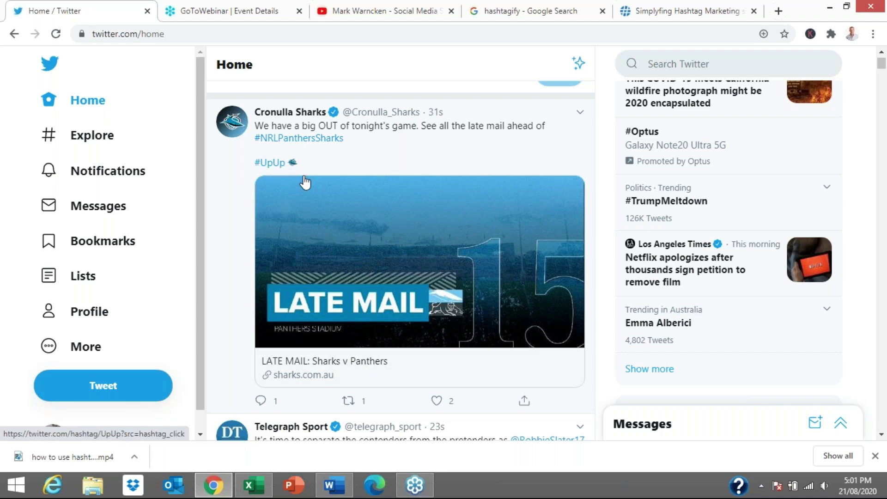
scroll(317, 186, "down", 5)
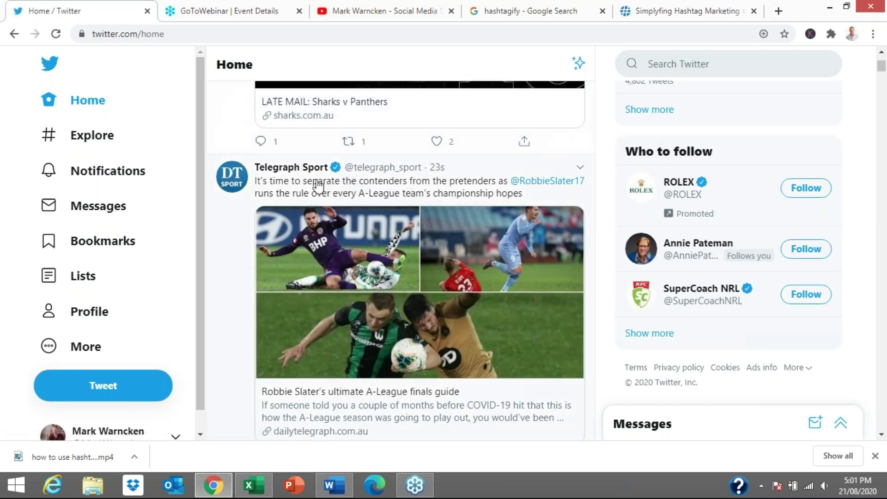
scroll(317, 196, "down", 4)
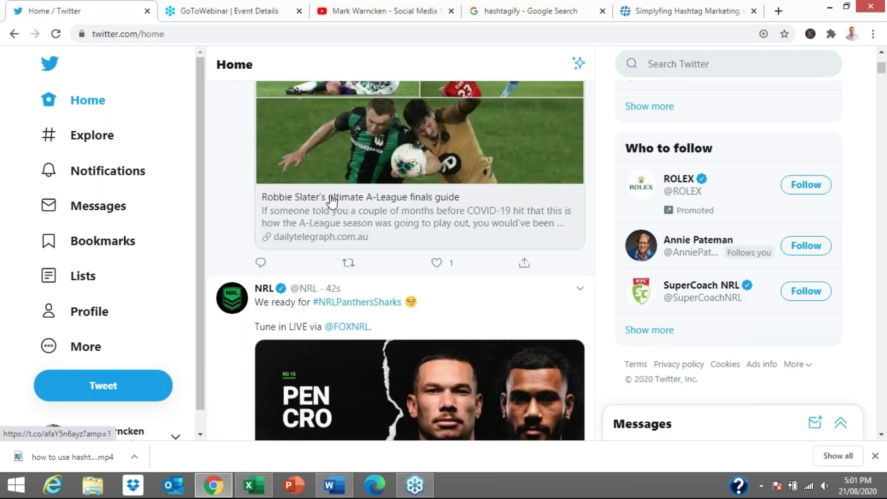
scroll(333, 205, "down", 3)
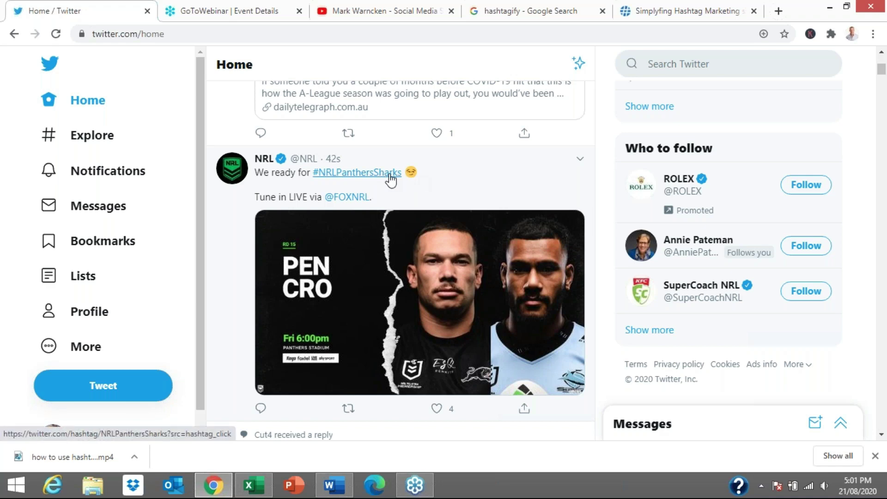
scroll(391, 181, "down", 8)
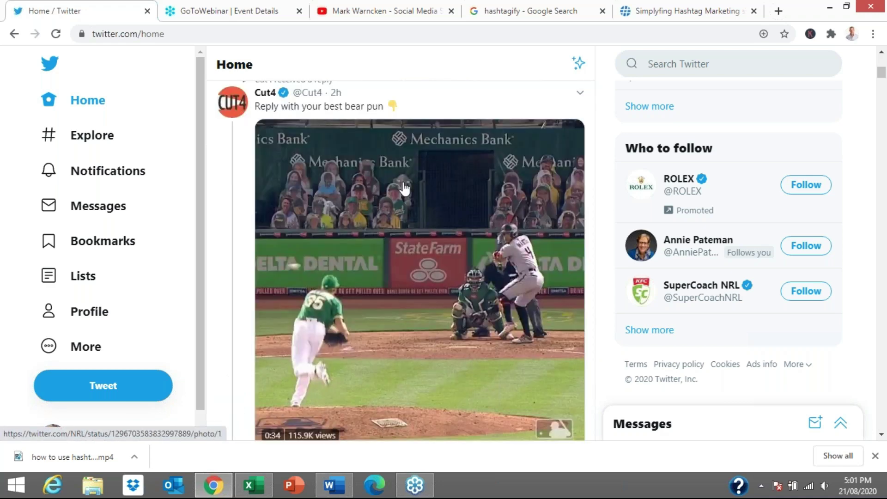
scroll(404, 187, "down", 1)
scroll(416, 198, "up", 3)
scroll(415, 198, "down", 4)
scroll(418, 199, "down", 7)
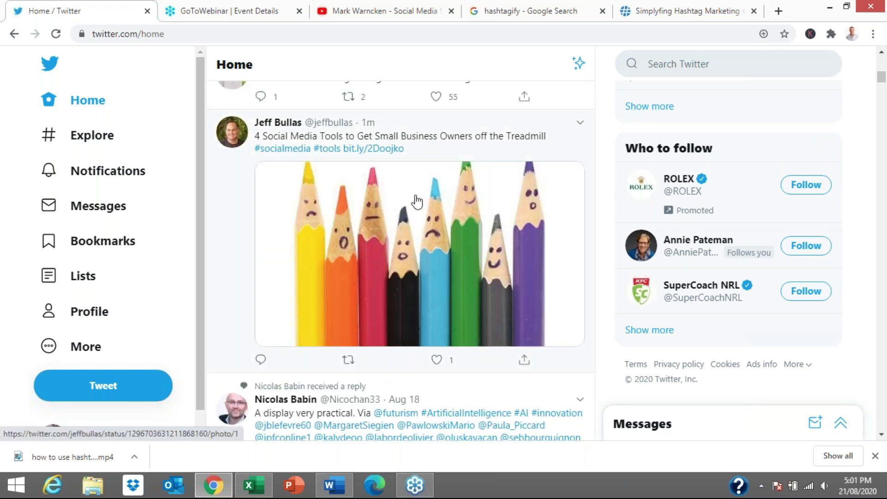
mouse_move(231, 125)
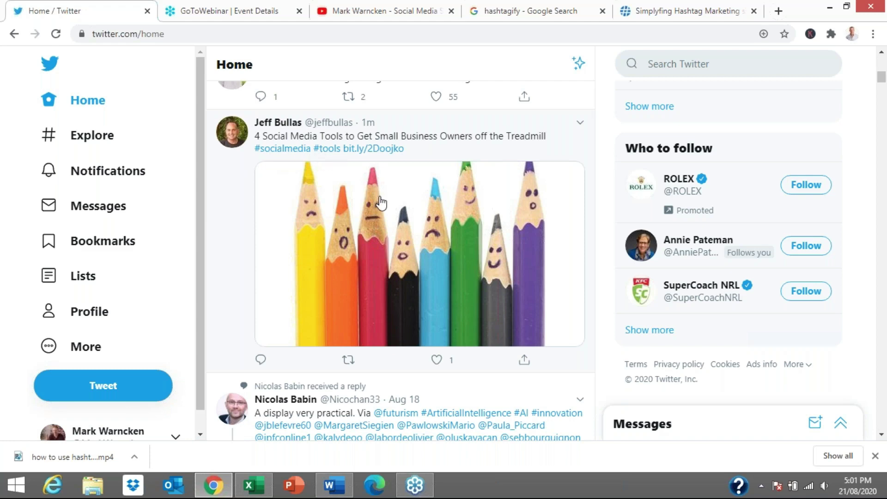
scroll(386, 203, "down", 10)
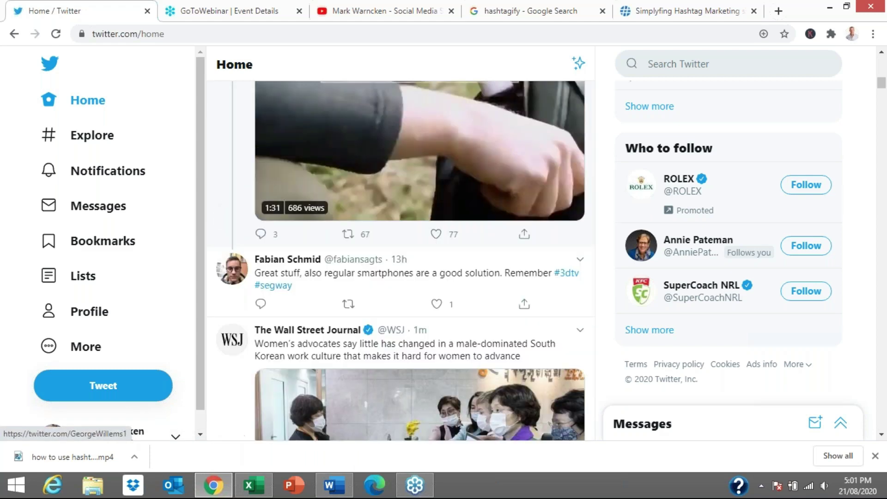
scroll(397, 261, "down", 8)
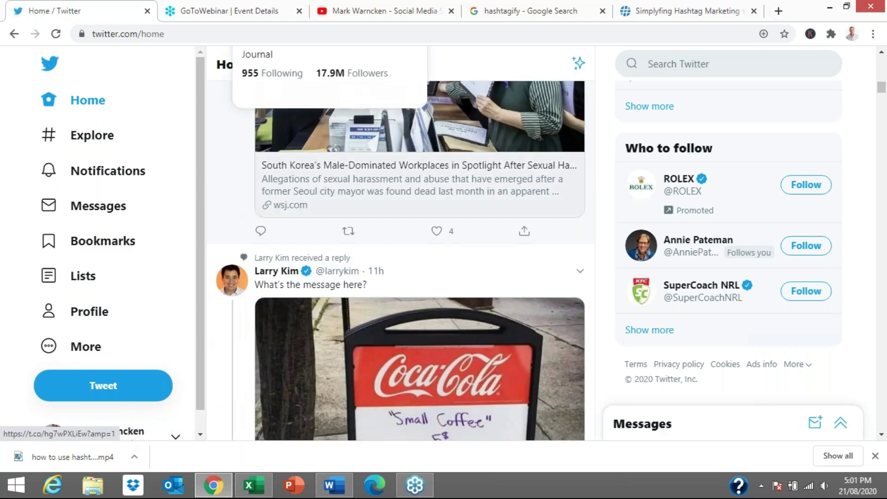
scroll(398, 201, "down", 7)
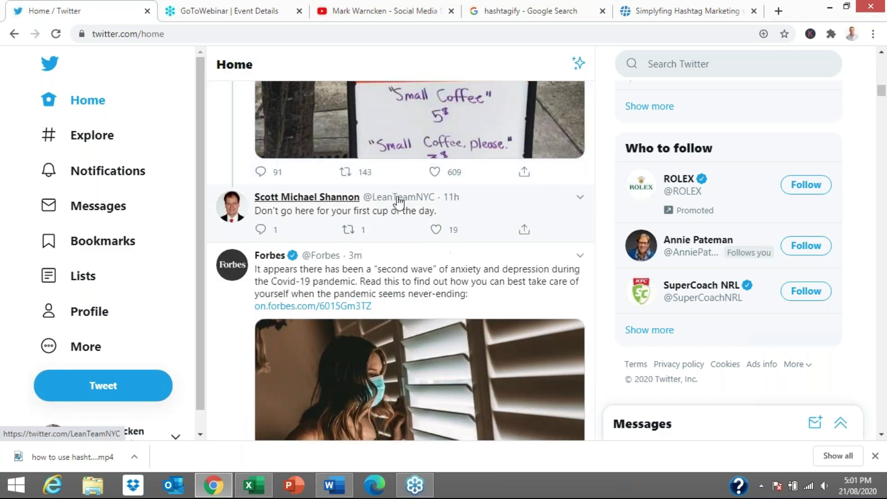
scroll(601, 295, "down", 3)
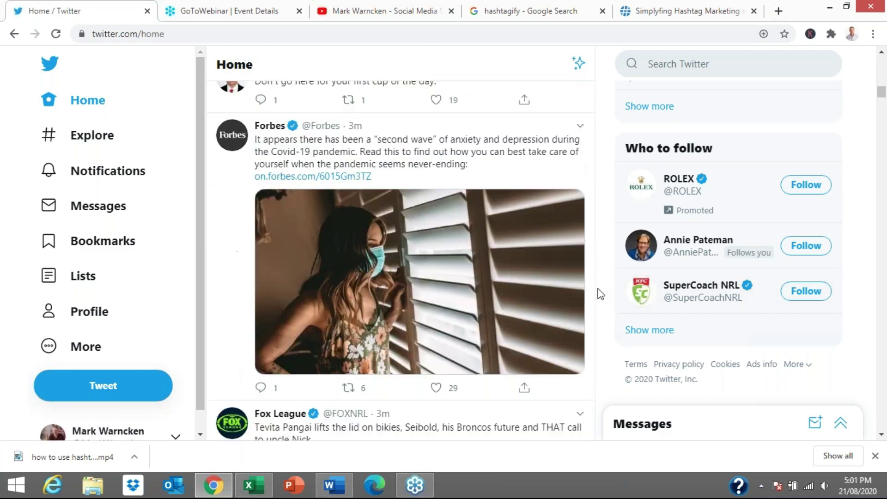
scroll(601, 294, "down", 13)
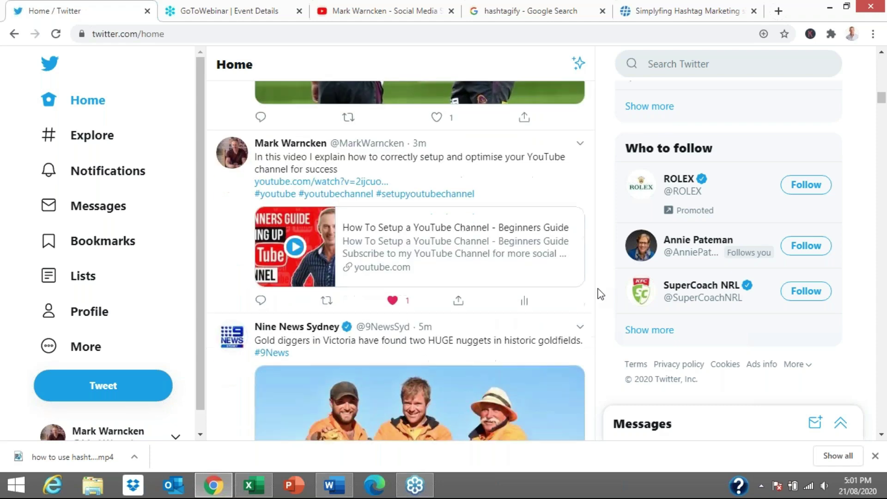
scroll(601, 295, "down", 6)
scroll(314, 192, "up", 2)
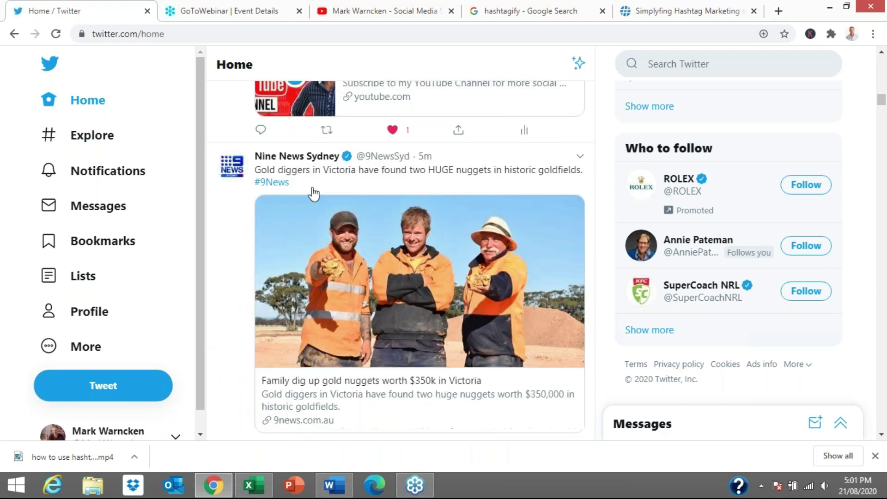
Open the #9News hashtag from Nine News Sydney's tweet and browse the matching accounts and tweets
left_click(271, 184)
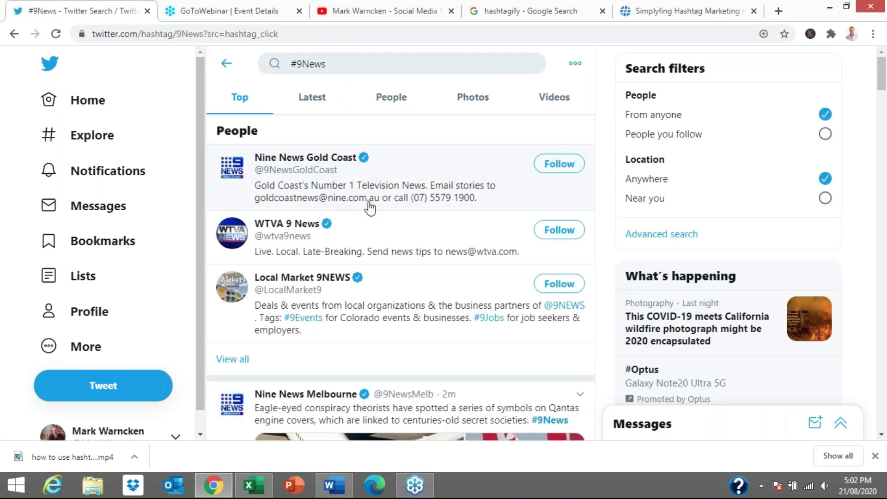
scroll(370, 208, "down", 7)
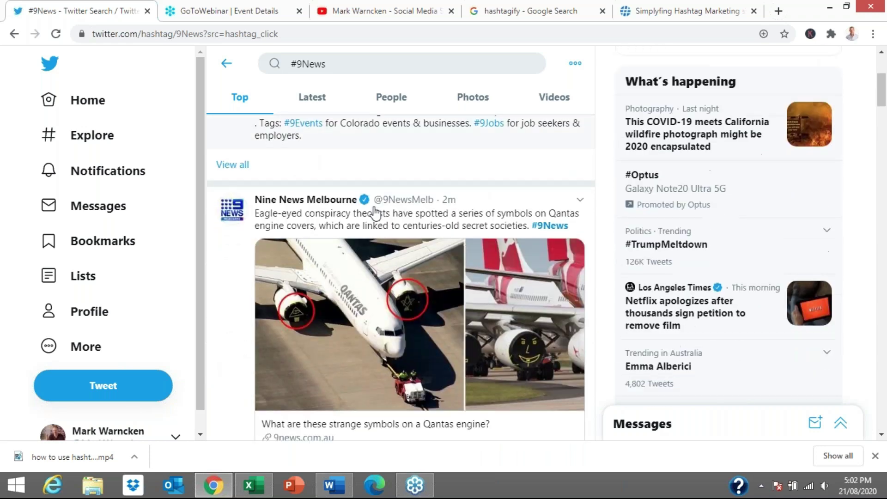
scroll(375, 214, "down", 3)
scroll(376, 217, "up", 10)
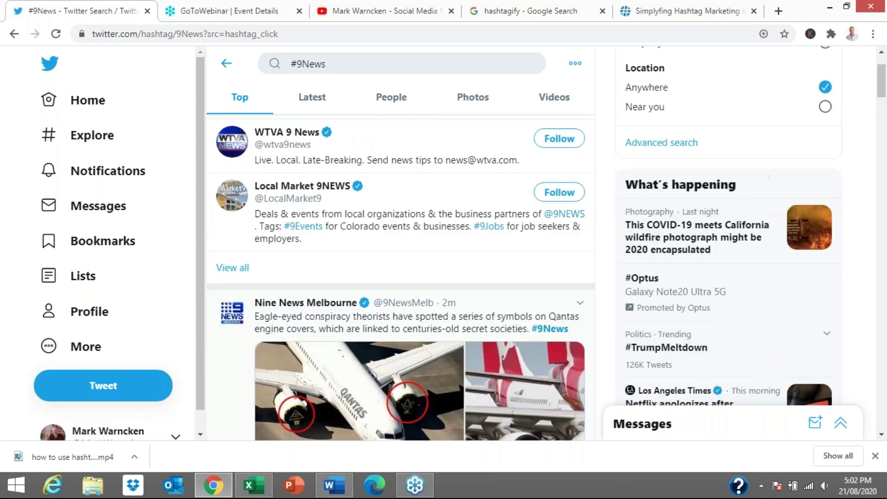